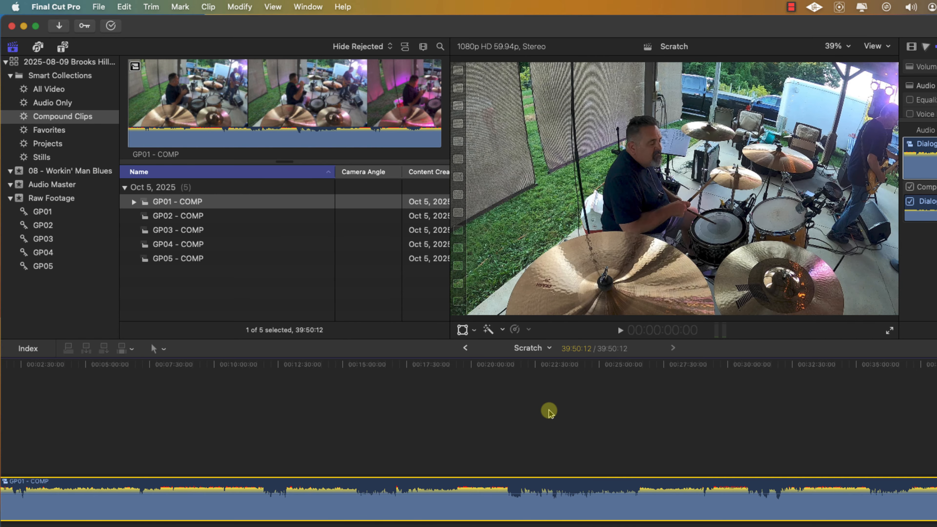
Step: Scrub the playhead to 26:29:19 and switch the timeline clip's appearance to filmstrips
{"action": "left_click", "coordinate": [527, 364]}
{"action": "left_click_drag", "start_coordinate": [529, 366], "coordinate": [638, 373]}
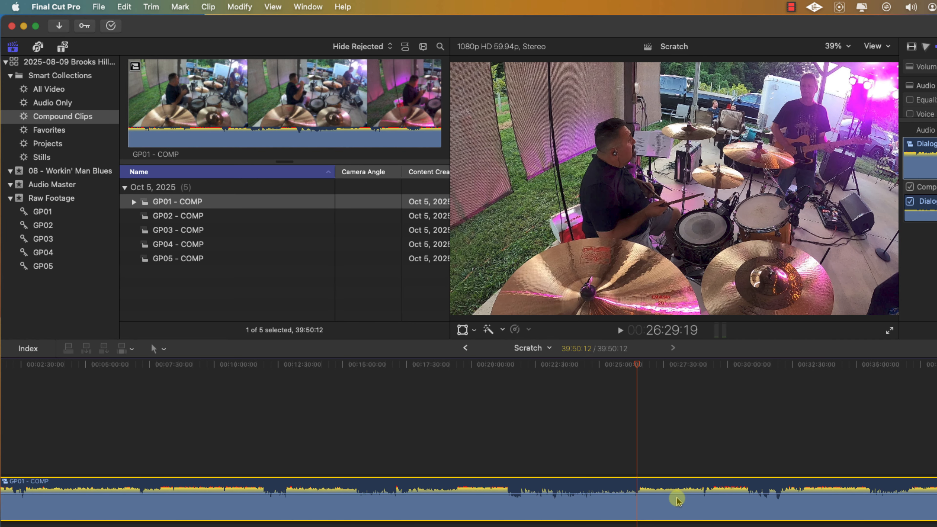
{"action": "key", "text": "ctrl+alt+Down"}
{"action": "key", "text": "ctrl+alt+Down"}
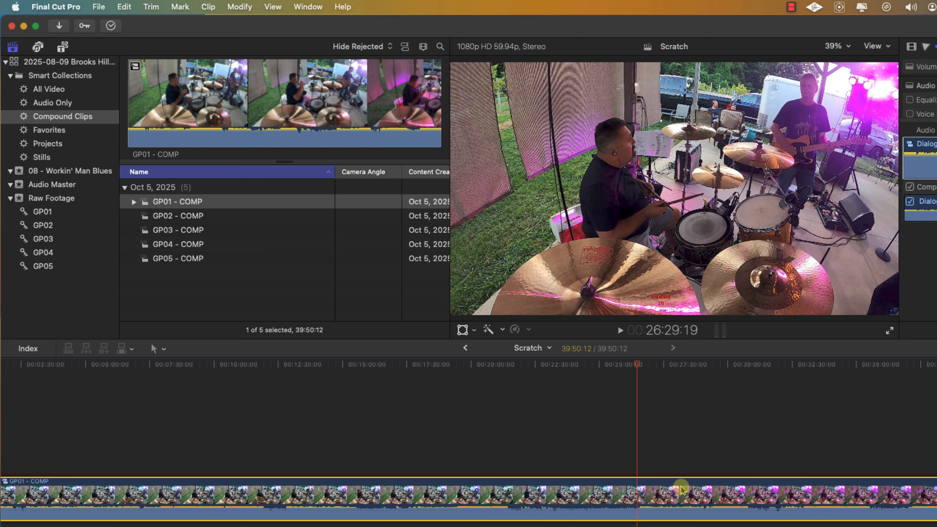
Step: Return the playhead to the project start and set the timeline clip's appearance back to waveforms only
{"action": "key", "text": "Home"}
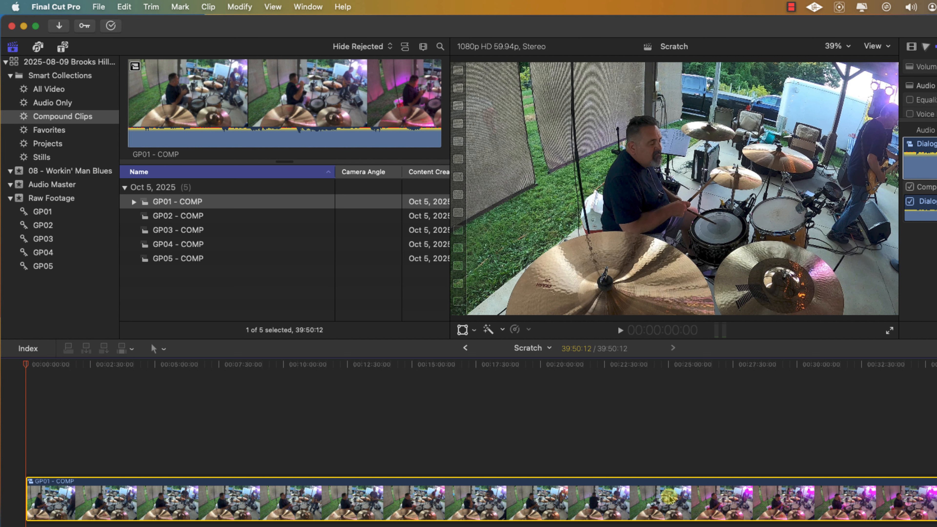
{"action": "key", "text": "ctrl+alt+Up"}
{"action": "key", "text": "ctrl+alt+Up"}
{"action": "key", "text": "ctrl+alt+Up"}
{"action": "key", "text": "ctrl+alt+Up"}
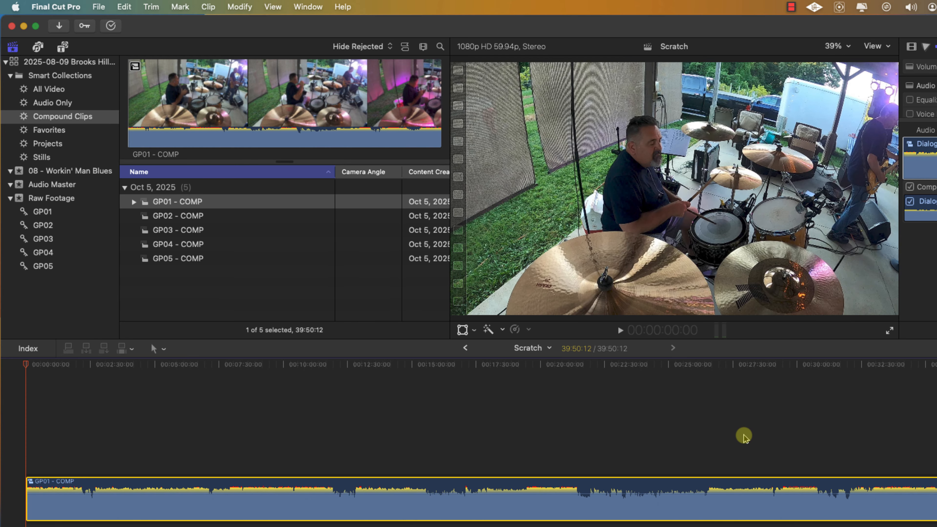
Step: Lower the audio level of the GP01 - COMP clip in the timeline
{"action": "left_click", "coordinate": [931, 159]}
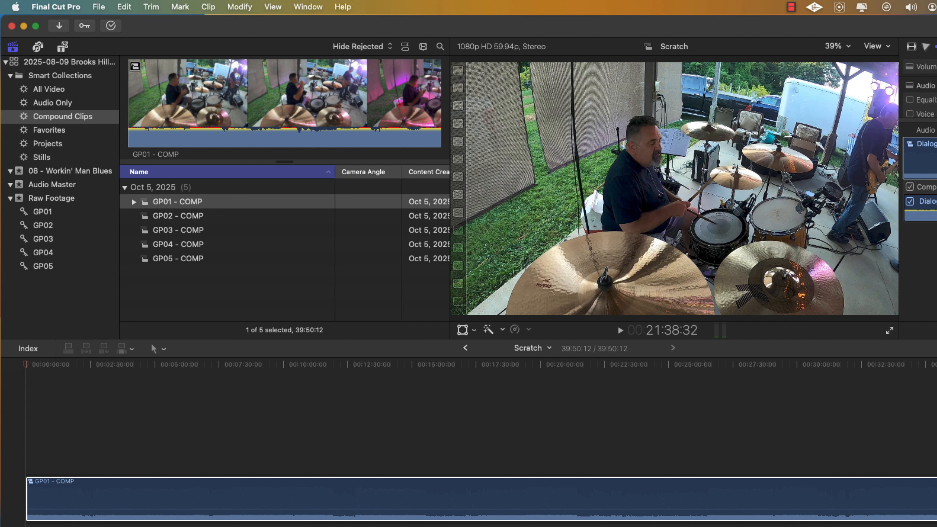
{"action": "left_click", "coordinate": [758, 491]}
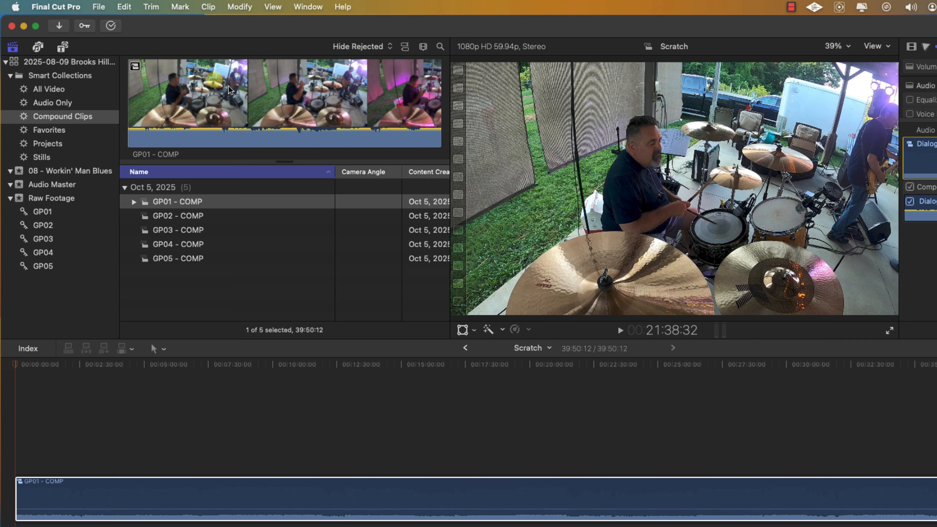
Step: Turn the Show reference waveforms option off and on again in the Editing settings, and close the settings
{"action": "left_click", "coordinate": [54, 7]}
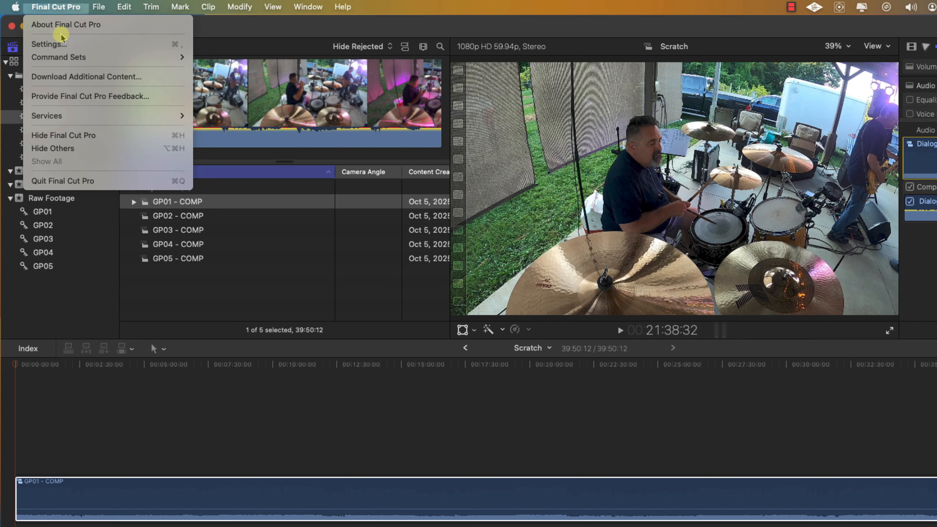
{"action": "left_click", "coordinate": [60, 45]}
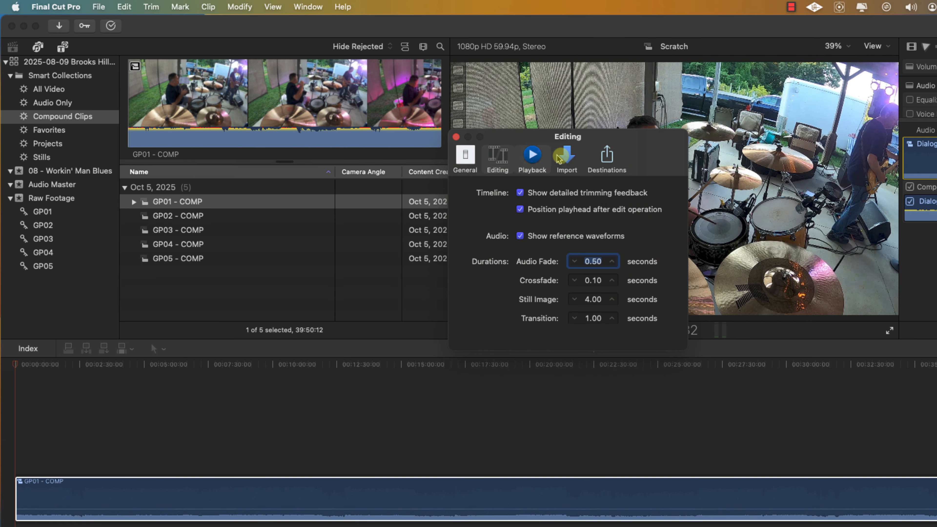
{"action": "left_click", "coordinate": [580, 236]}
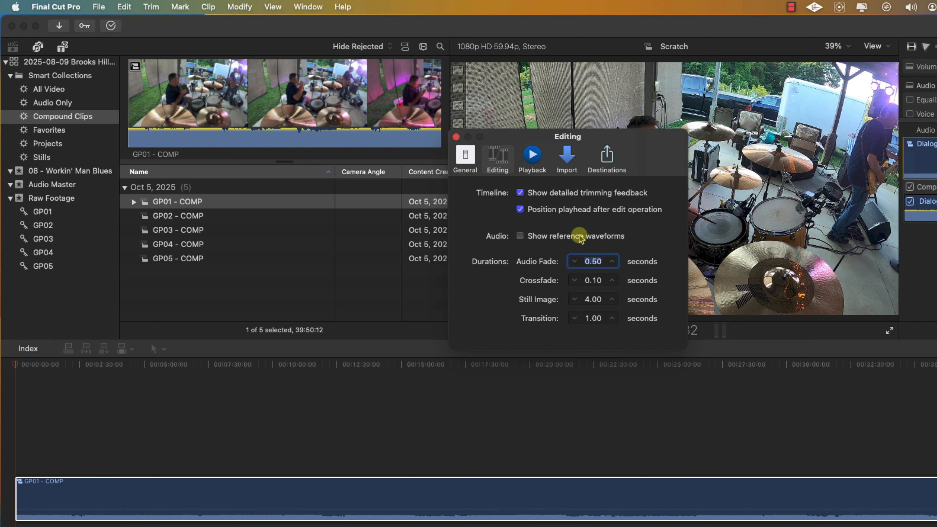
{"action": "left_click", "coordinate": [580, 236]}
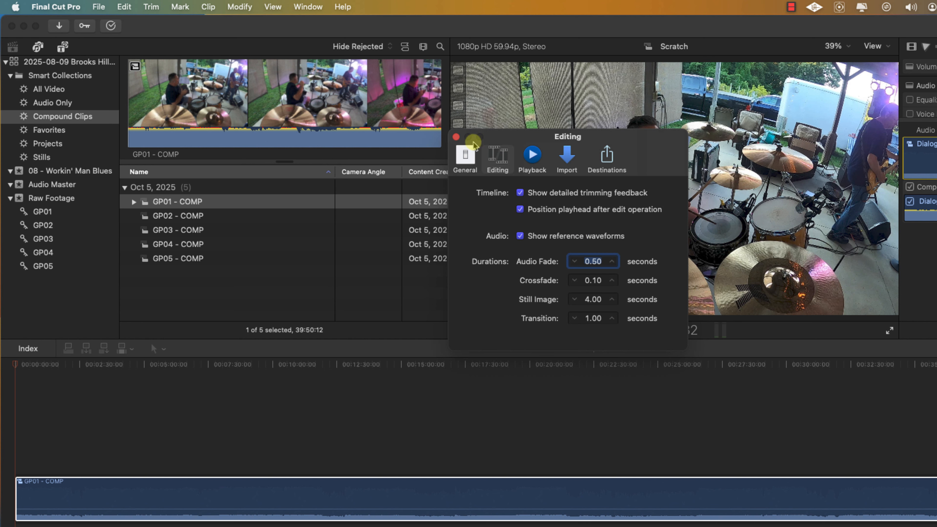
{"action": "left_click", "coordinate": [456, 137]}
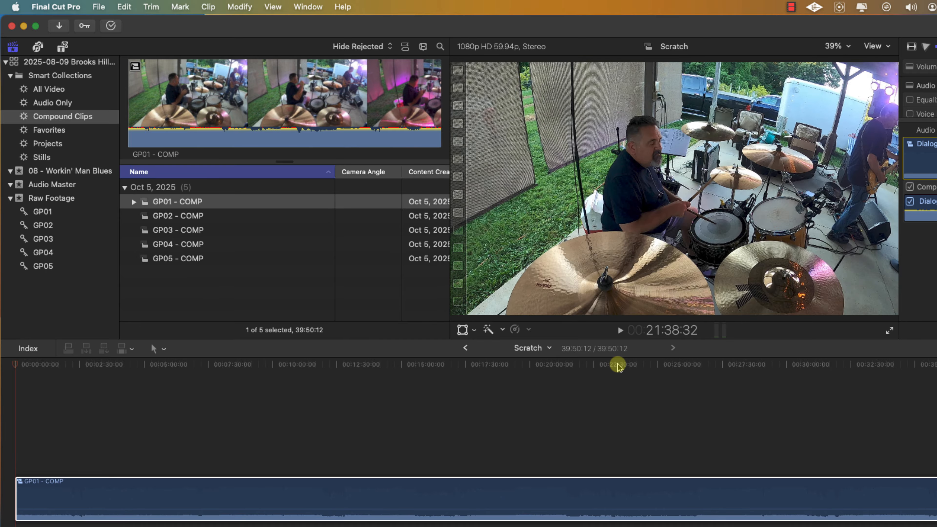
Step: Scrub the playhead to about 26:25 in the GP01 - COMP clip and step back and forth one frame at a time
{"action": "left_click", "coordinate": [691, 364]}
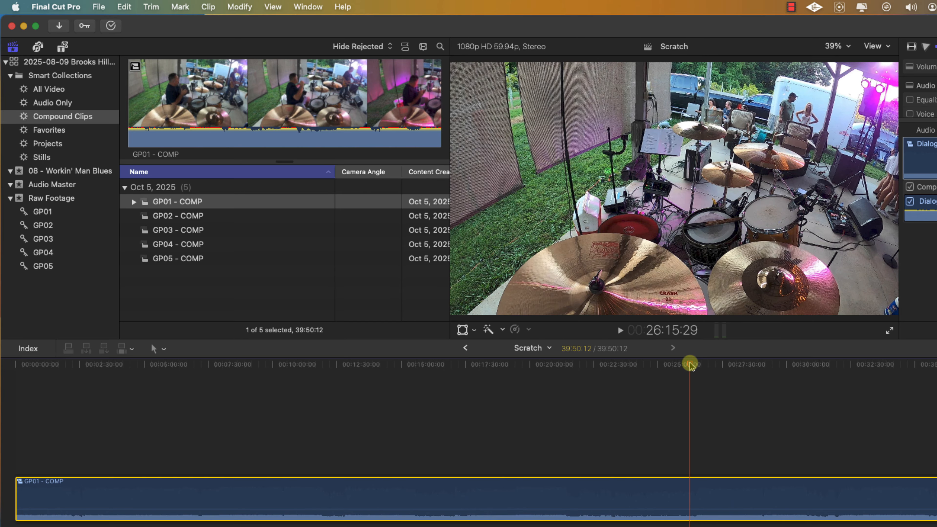
{"action": "left_click_drag", "start_coordinate": [692, 365], "coordinate": [695, 365]}
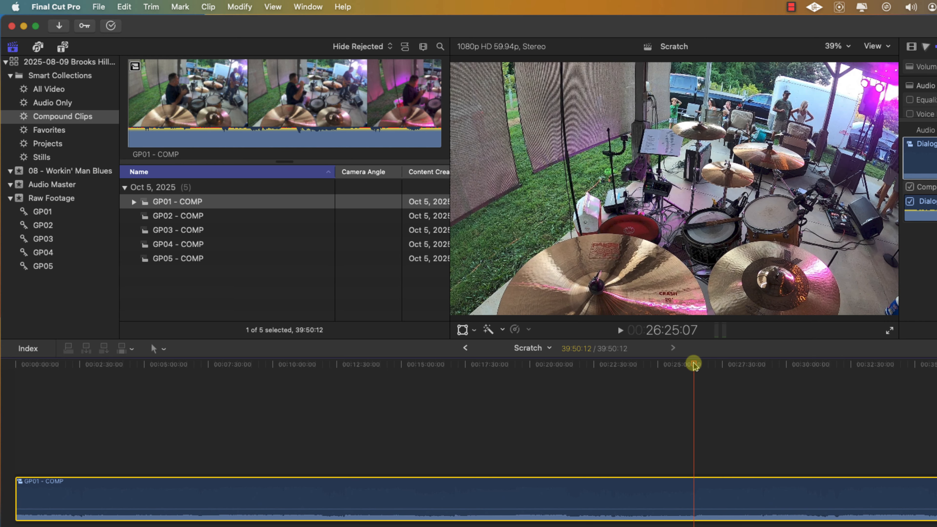
{"action": "key", "text": "Right"}
{"action": "key", "text": "Right"}
{"action": "key", "text": "Right"}
{"action": "key", "text": "Right"}
{"action": "key", "text": "Right"}
{"action": "key", "text": "Right"}
{"action": "key", "text": "Right"}
{"action": "key", "text": "Right"}
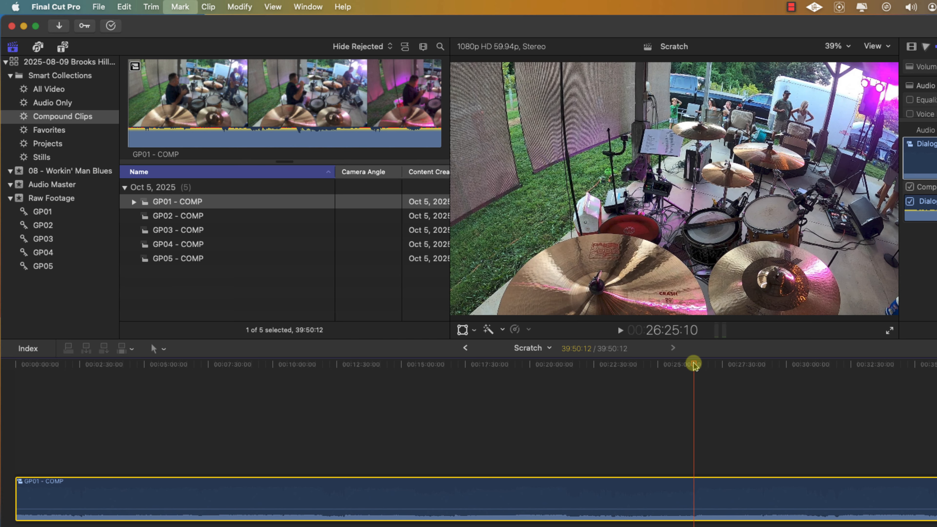
{"action": "key", "text": "Right"}
{"action": "key", "text": "Right"}
{"action": "key", "text": "Right"}
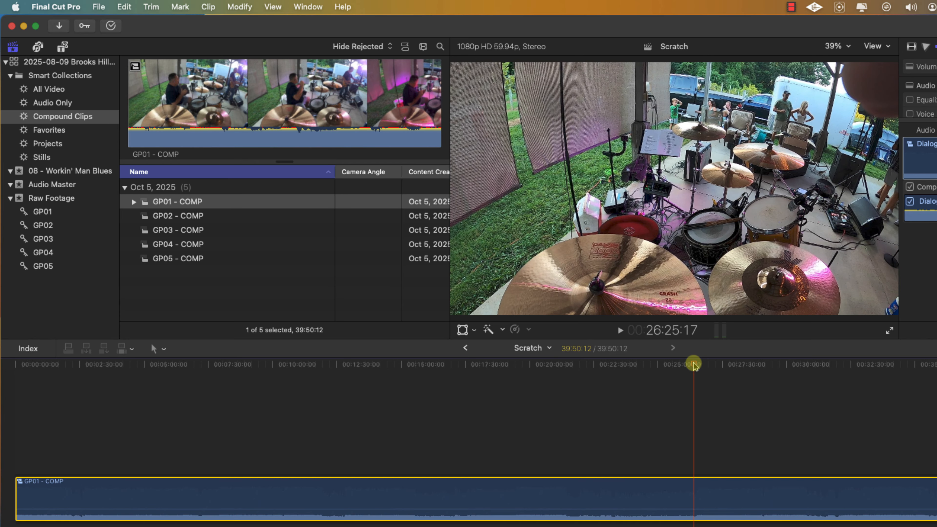
{"action": "key", "text": "Left"}
{"action": "key", "text": "Left"}
{"action": "key", "text": "Left"}
{"action": "key", "text": "Left"}
{"action": "key", "text": "Left"}
{"action": "key", "text": "Left"}
{"action": "key", "text": "Left"}
{"action": "key", "text": "Left"}
{"action": "key", "text": "Left"}
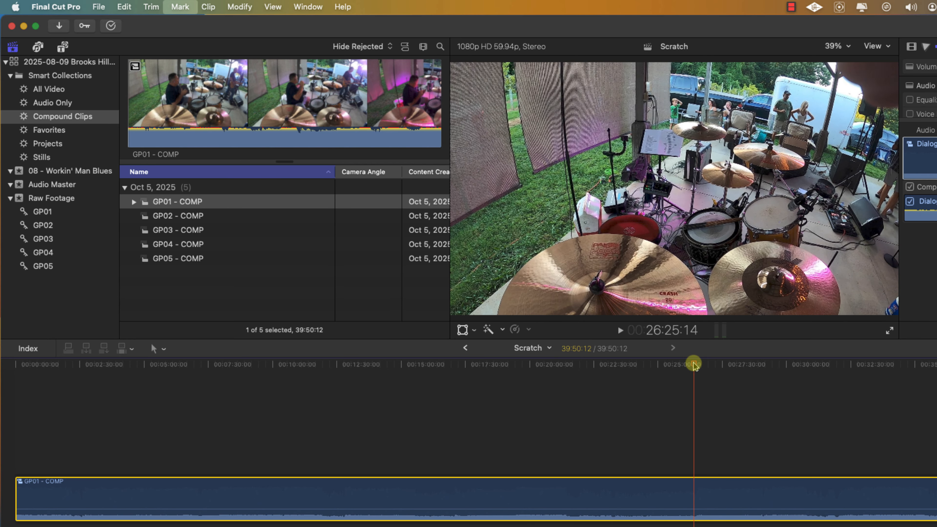
{"action": "key", "text": "Right"}
{"action": "key", "text": "Right"}
{"action": "key", "text": "Right"}
{"action": "key", "text": "Right"}
{"action": "key", "text": "Right"}
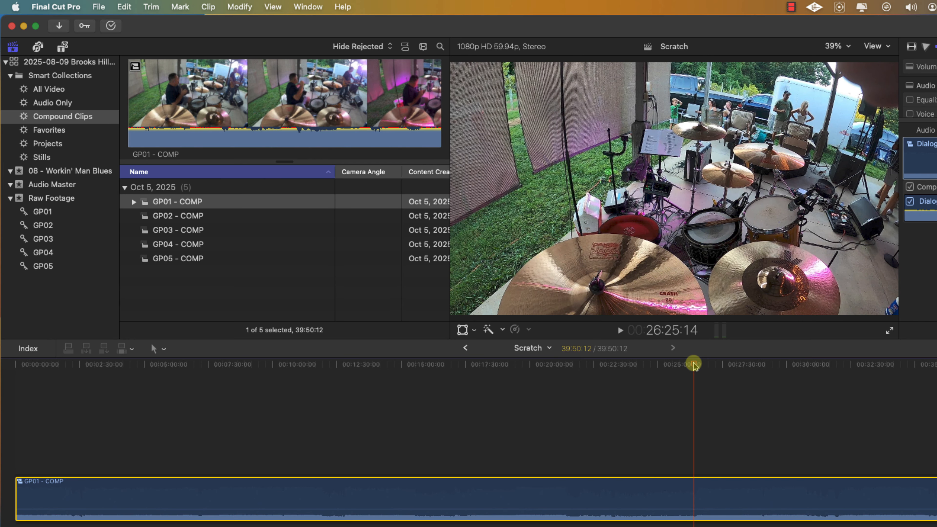
Step: Nudge the playhead in ten-frame jumps, place it at 26:30:03, and split the GP01 - COMP clip there
{"action": "key", "text": "shift+Right"}
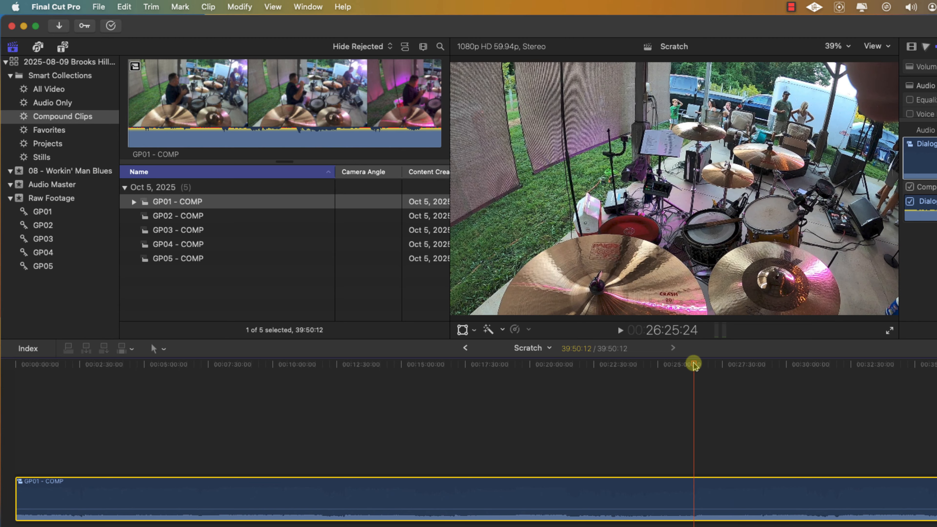
{"action": "key", "text": "shift+Left"}
{"action": "key", "text": "shift+Left"}
{"action": "key", "text": "shift+Left"}
{"action": "key", "text": "shift+Right"}
{"action": "key", "text": "shift+Right"}
{"action": "key", "text": "shift+Right"}
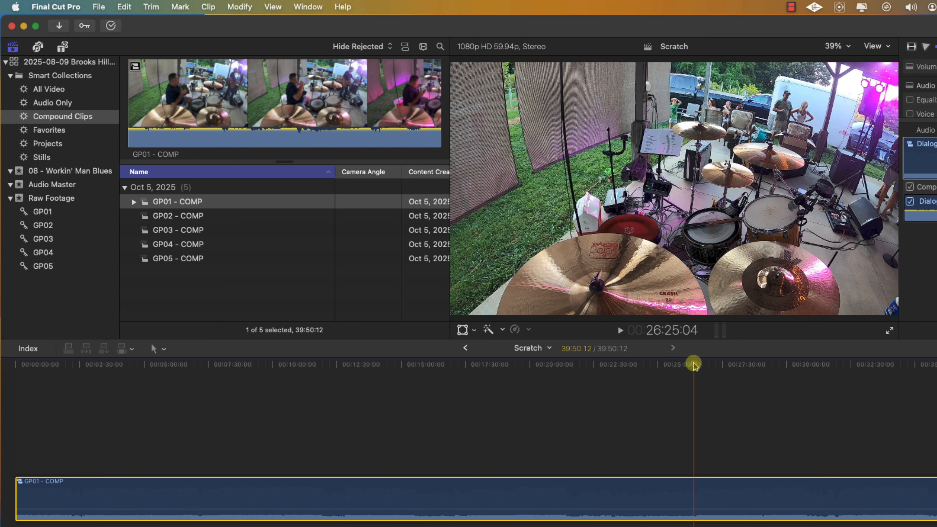
{"action": "scroll", "coordinate": [709, 417], "scroll_direction": "left", "scroll_amount": 1}
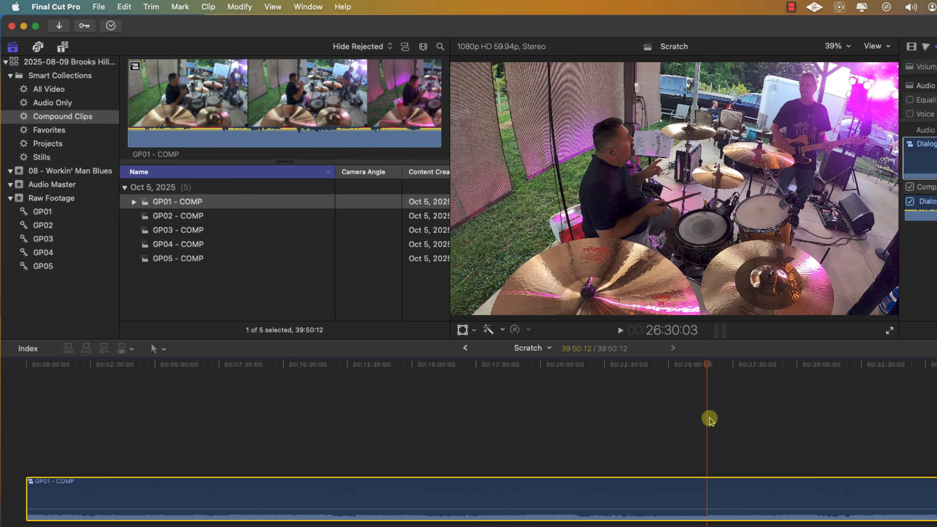
{"action": "key", "text": "super+b"}
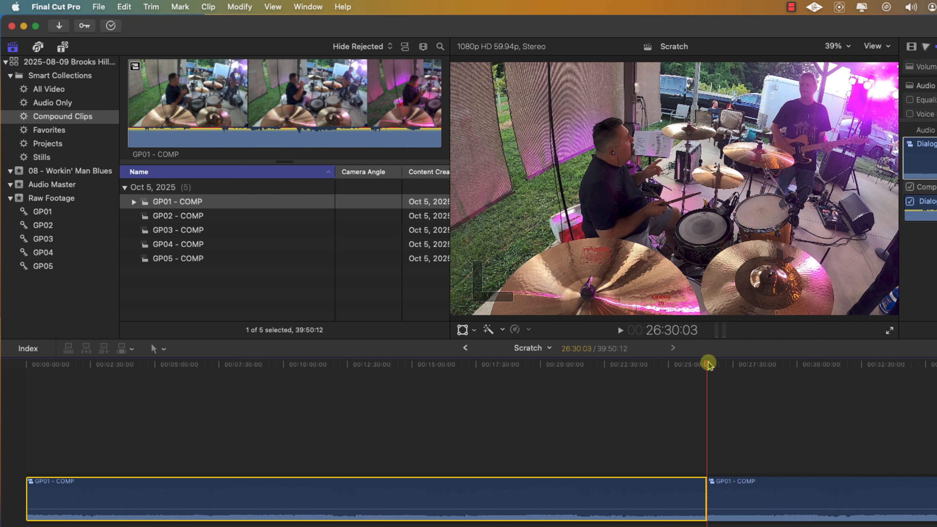
Step: Move the playhead to 29:00:05 in the second GP01 - COMP segment and magnify the timeline around it
{"action": "left_click_drag", "start_coordinate": [708, 365], "coordinate": [771, 365]}
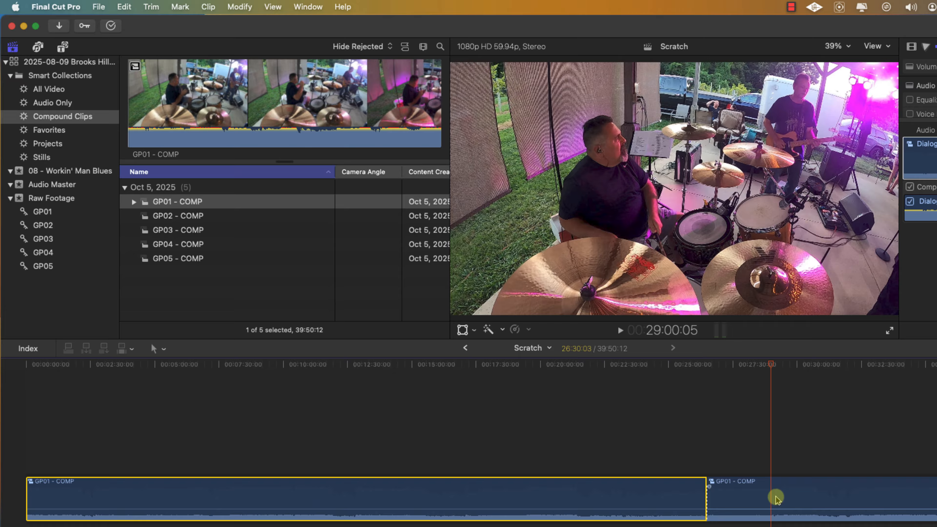
{"action": "key", "text": "super+equal"}
{"action": "key", "text": "super+equal"}
{"action": "key", "text": "super+equal"}
{"action": "key", "text": "super+equal"}
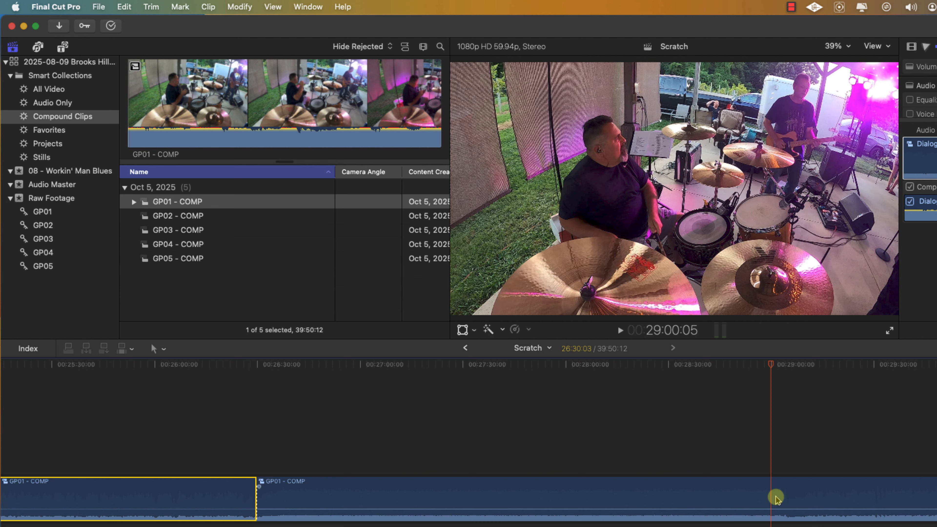
{"action": "key", "text": "super+equal"}
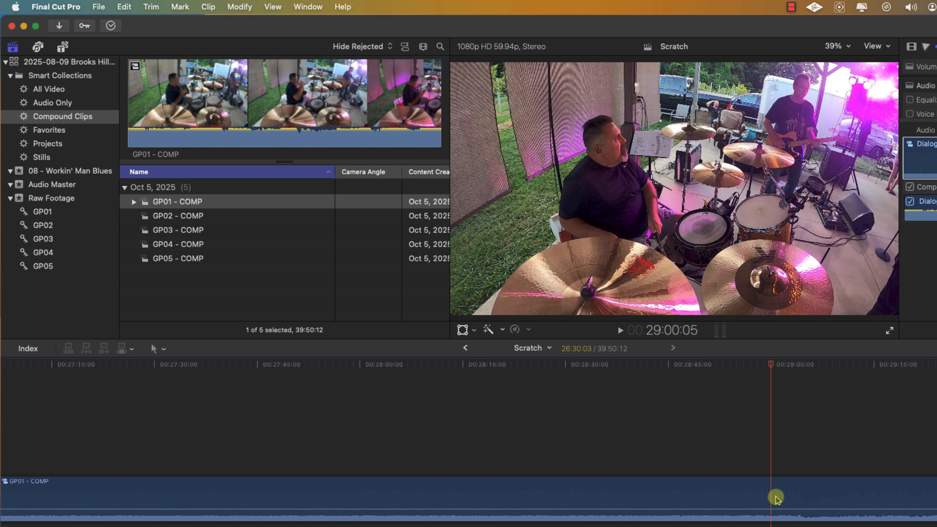
{"action": "key", "text": "super+minus"}
{"action": "key", "text": "super+minus"}
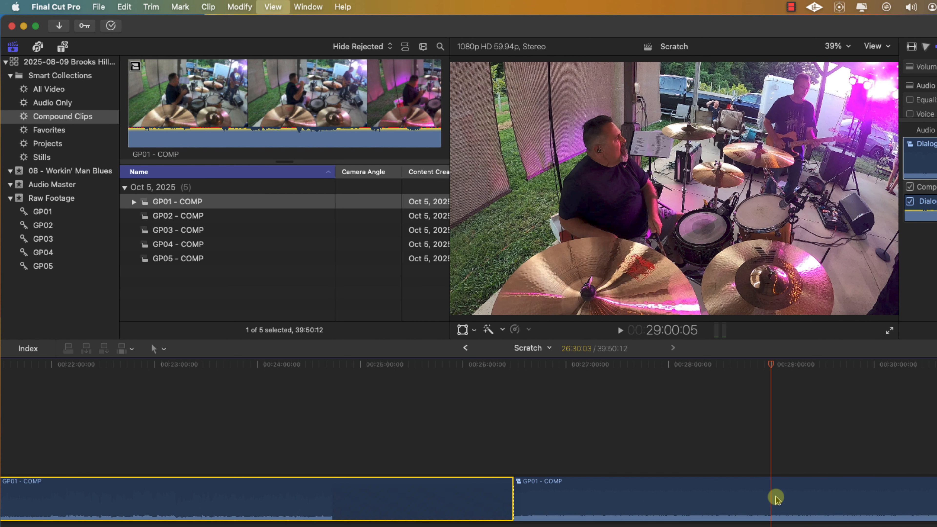
{"action": "key", "text": "super+equal"}
{"action": "key", "text": "super+equal"}
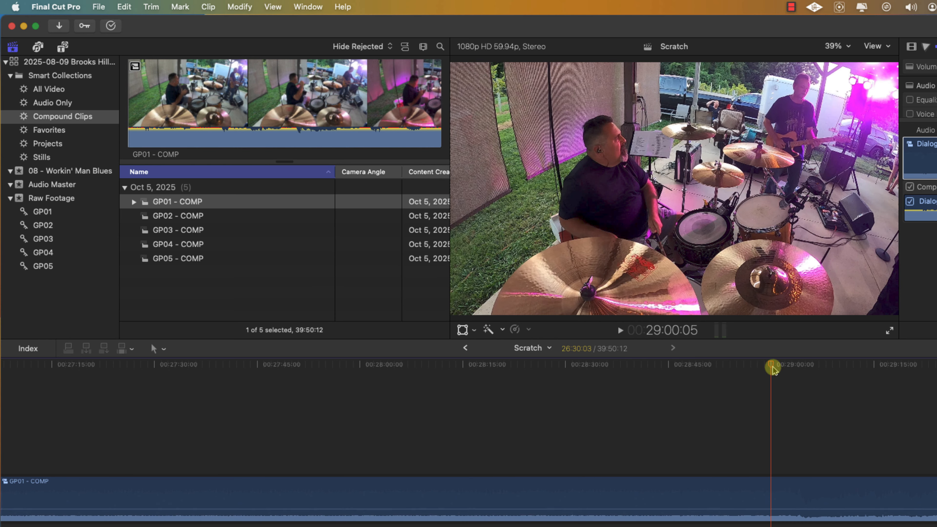
Step: Play the footage from 29:02:18 to 29:06:14 and split the GP01 - COMP segment at that point
{"action": "mouse_move", "coordinate": [772, 366]}
{"action": "left_mouse_down"}
{"action": "mouse_move", "coordinate": [803, 369]}
{"action": "mouse_move", "coordinate": [786, 368]}
{"action": "left_mouse_up"}
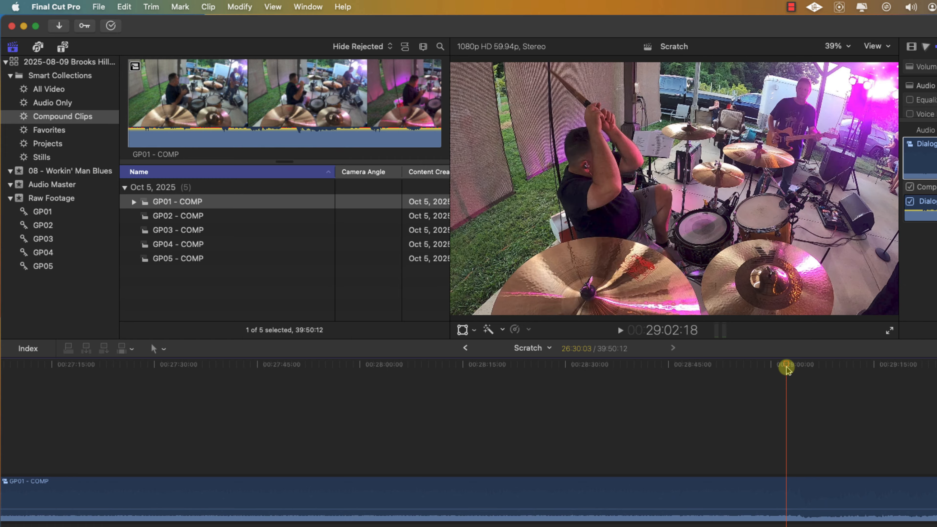
{"action": "key", "text": "space"}
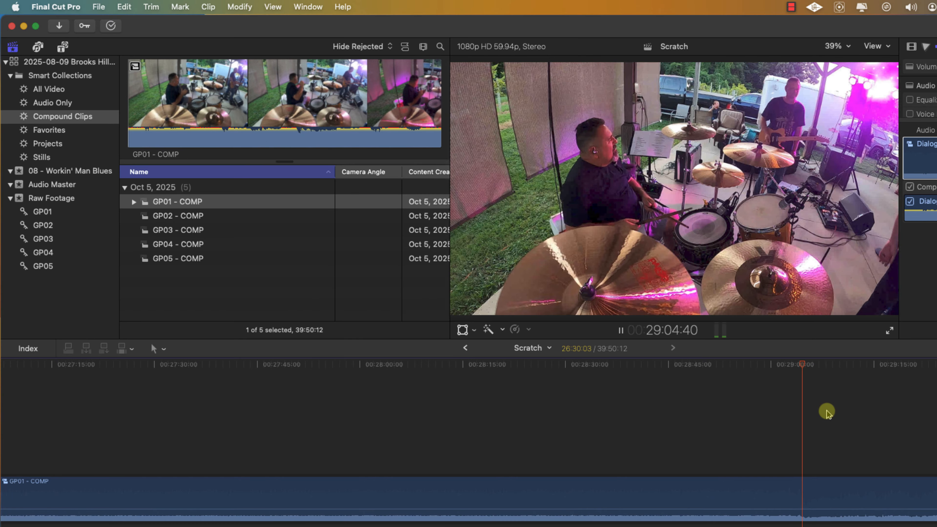
{"action": "key", "text": "space"}
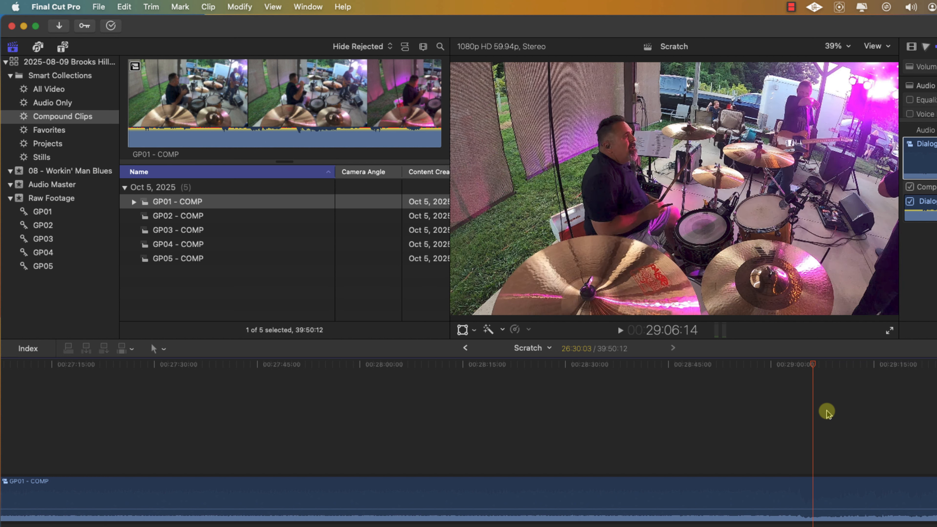
{"action": "key", "text": "super+b"}
{"action": "scroll", "coordinate": [826, 412], "scroll_direction": "right", "scroll_amount": 2}
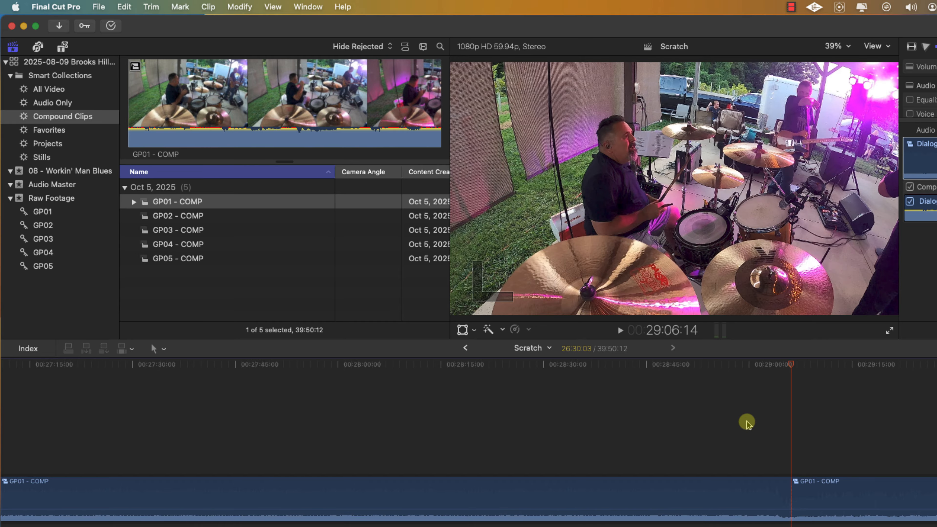
Step: Make the middle GP01 - COMP segment a new compound clip named "08 - GP01 - COMP" in the 08 - Workin' Man Blues event
{"action": "key", "text": "shift+z"}
{"action": "key", "text": "shift+z"}
{"action": "scroll", "coordinate": [768, 514], "scroll_direction": "right", "scroll_amount": 2}
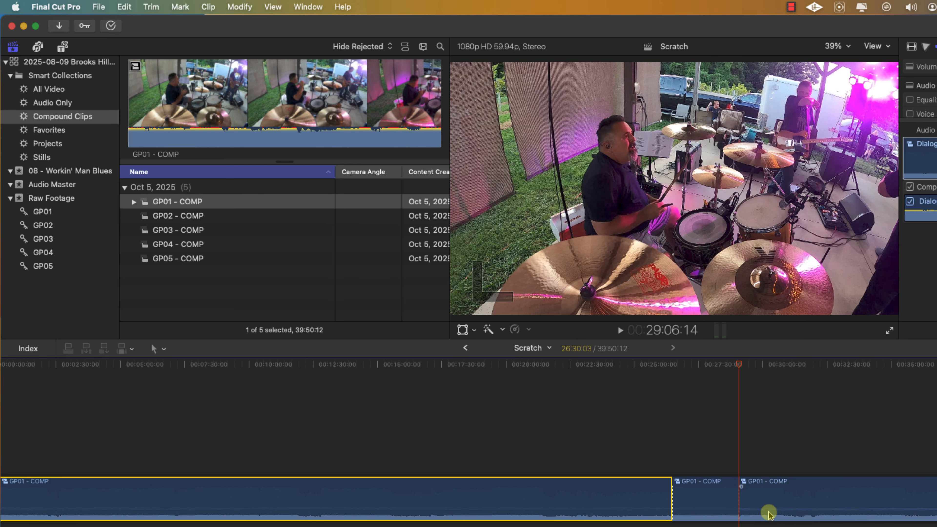
{"action": "left_click_drag", "start_coordinate": [738, 365], "coordinate": [696, 365]}
{"action": "left_click", "coordinate": [710, 496]}
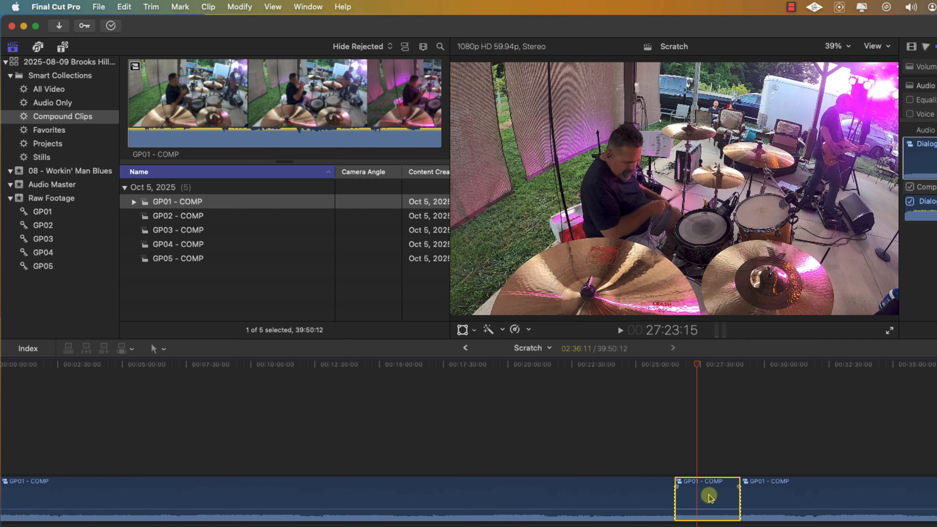
{"action": "right_click", "coordinate": [710, 496]}
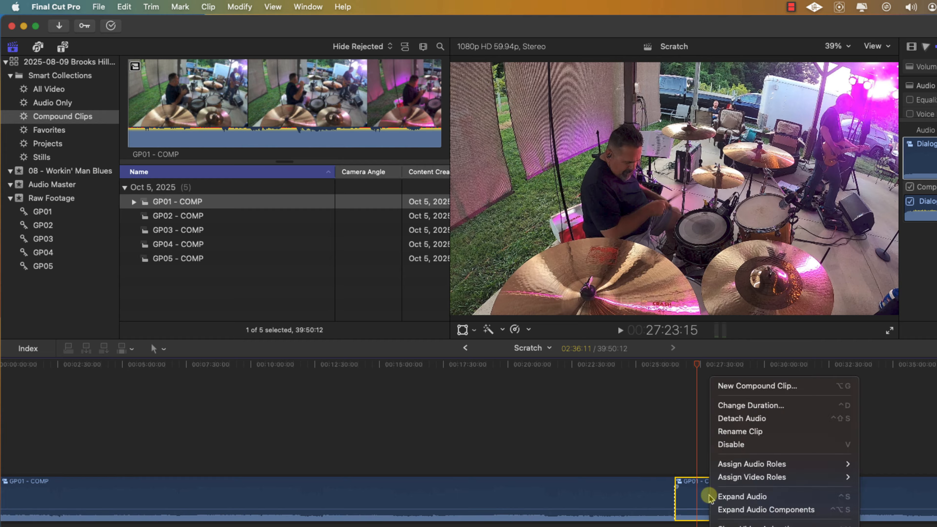
{"action": "left_click", "coordinate": [742, 386]}
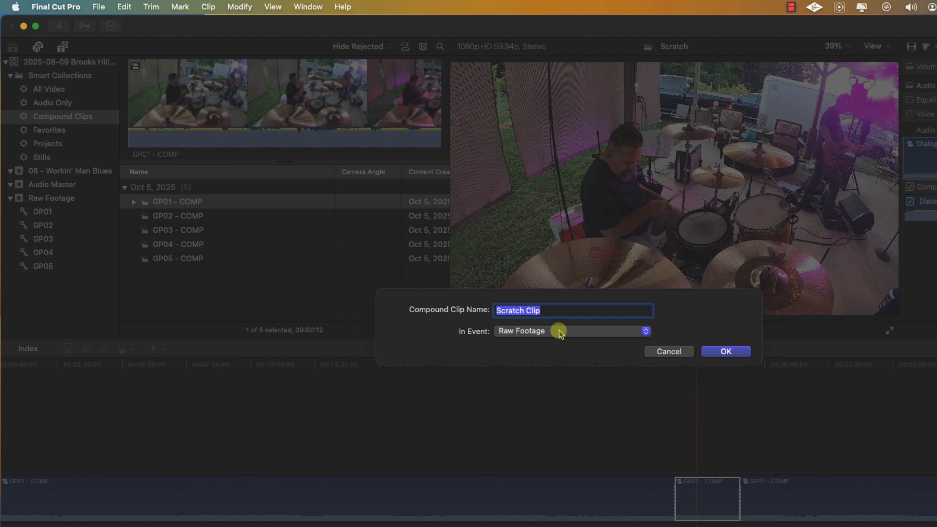
{"action": "left_click", "coordinate": [559, 333]}
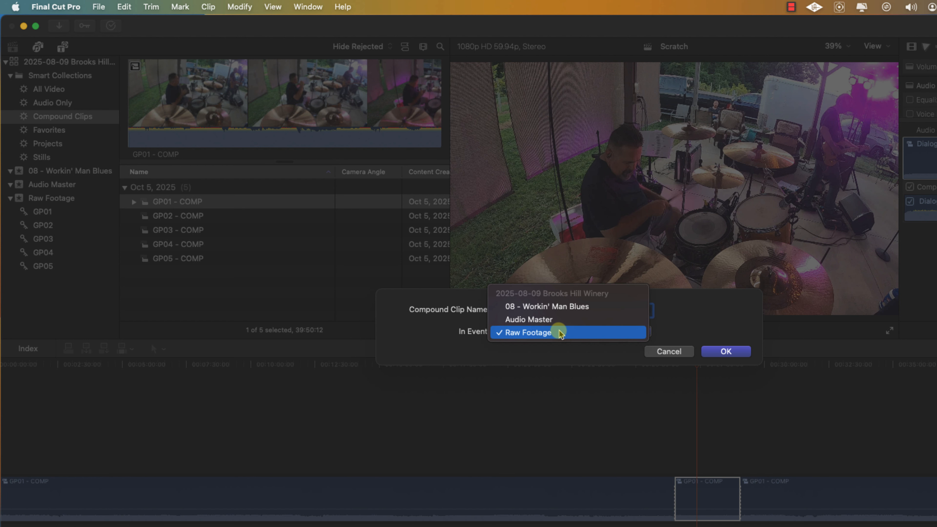
{"action": "left_click", "coordinate": [561, 307]}
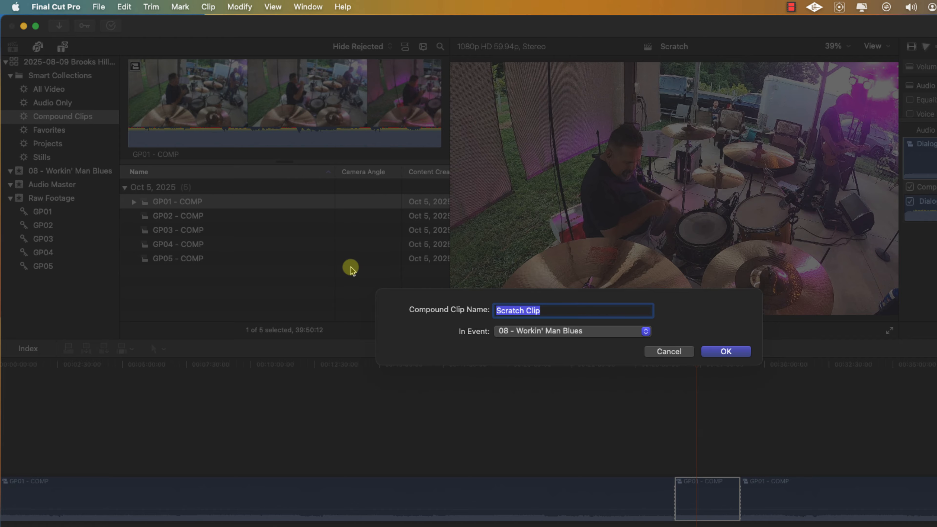
{"action": "type", "text": "08 - "}
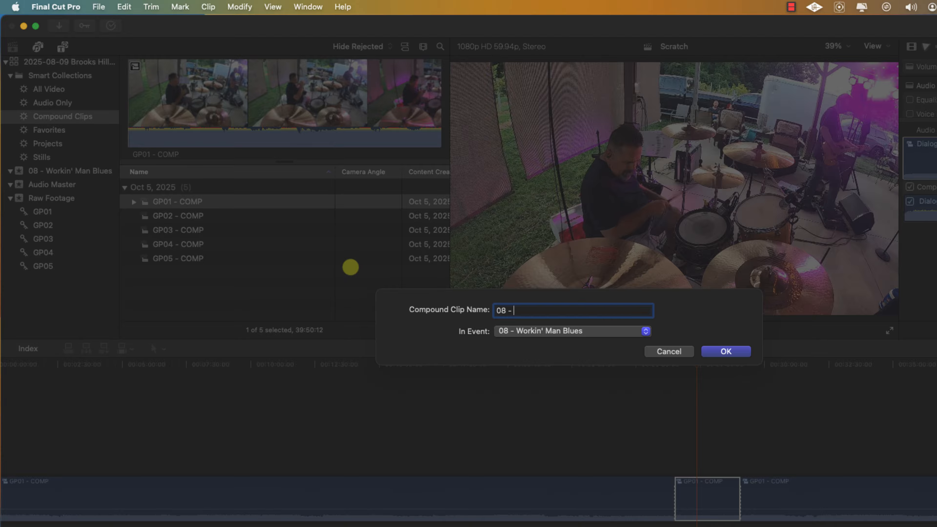
{"action": "type", "text": "GP01 - COMP"}
{"action": "key", "text": "Return"}
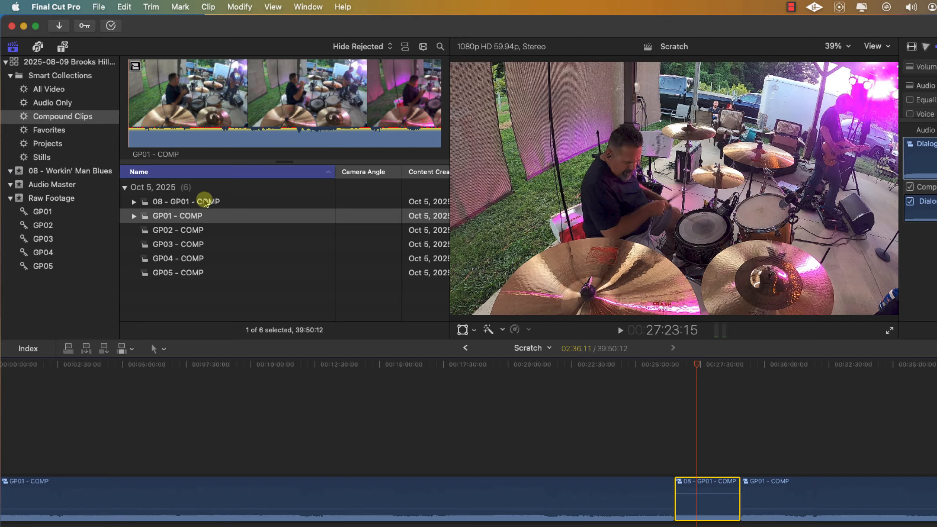
Step: Show the contents of the 08 - Workin' Man Blues event and select the last GP01 - COMP segment in the Scratch timeline
{"action": "left_click", "coordinate": [67, 172]}
{"action": "left_click", "coordinate": [67, 172]}
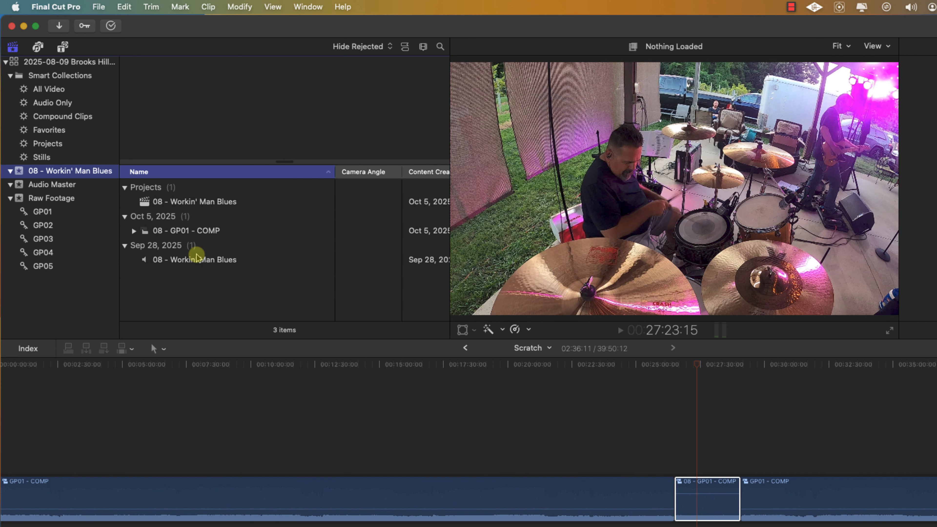
{"action": "scroll", "coordinate": [618, 490], "scroll_direction": "left", "scroll_amount": 1}
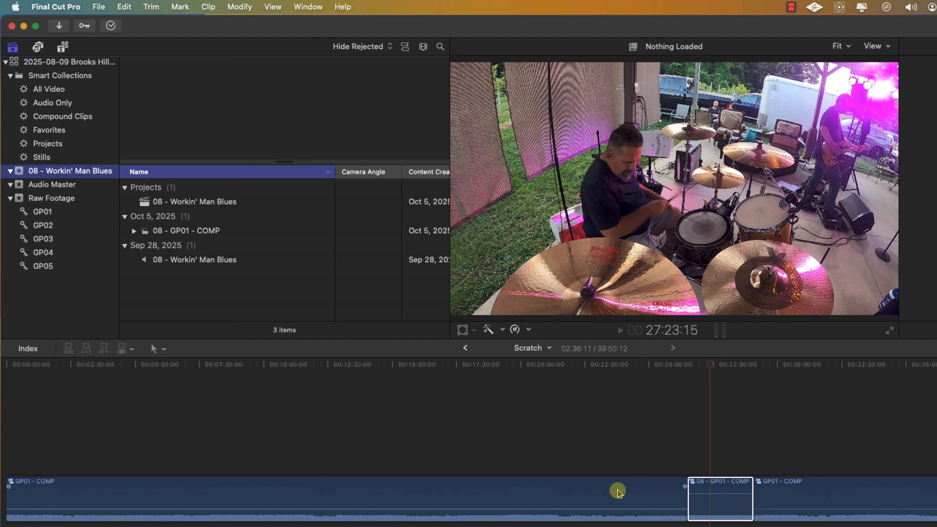
{"action": "left_click", "coordinate": [577, 447]}
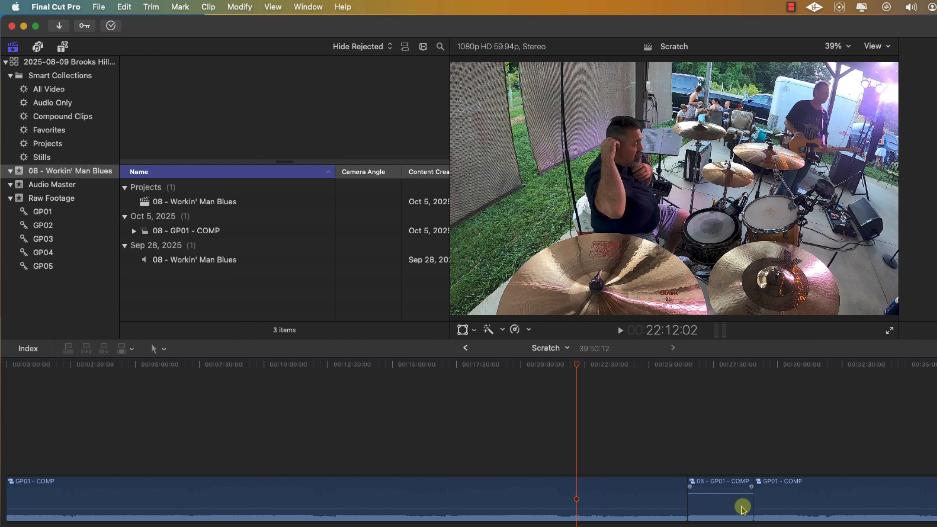
{"action": "left_click", "coordinate": [786, 500]}
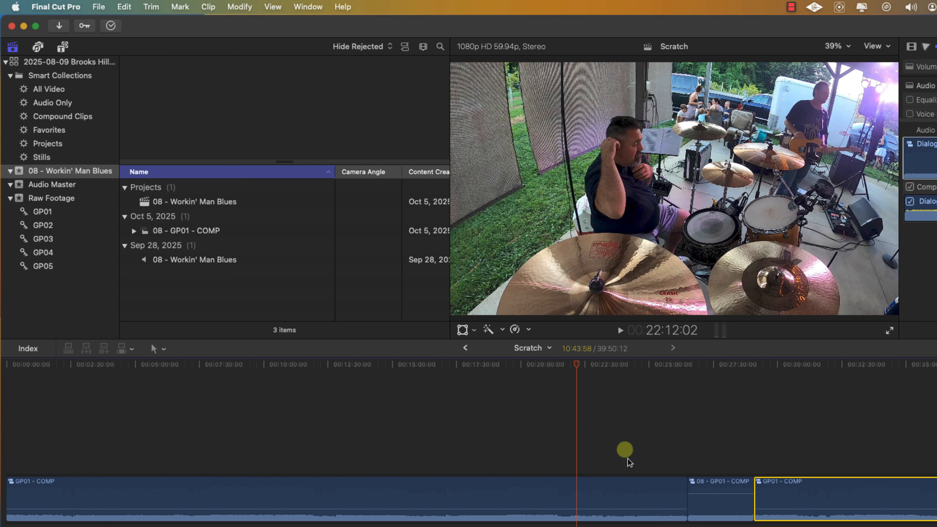
{"action": "left_click", "coordinate": [553, 349]}
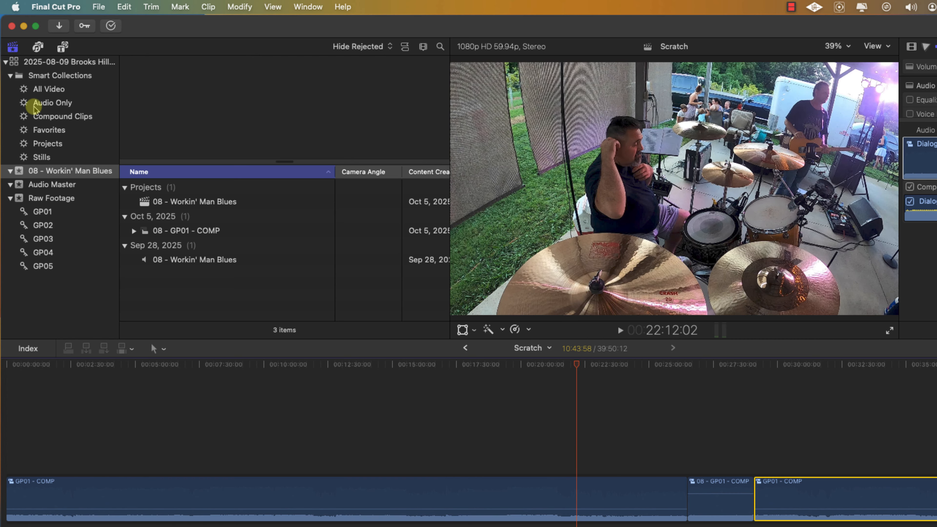
Step: Open the 08 - Workin' Man Blues project, then close all other timelines and that project's own timeline
{"action": "double_click", "coordinate": [166, 201]}
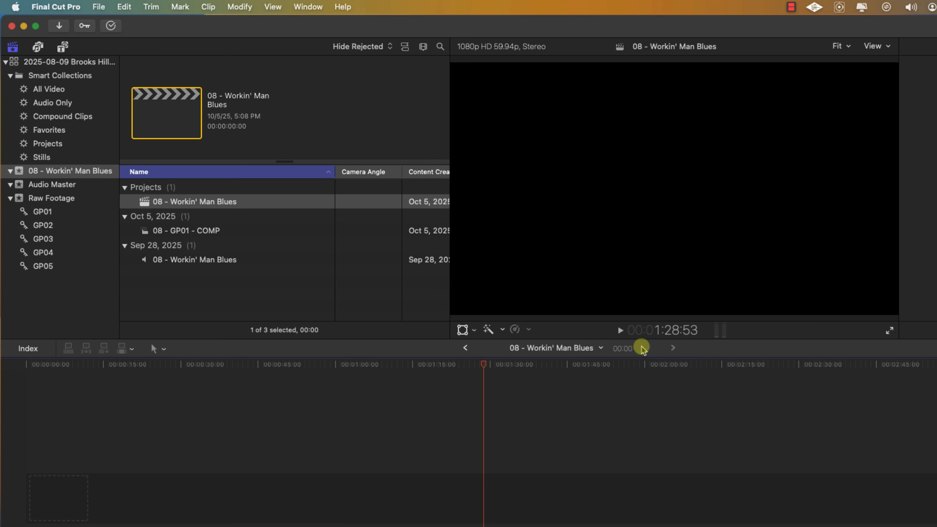
{"action": "left_click", "coordinate": [598, 350]}
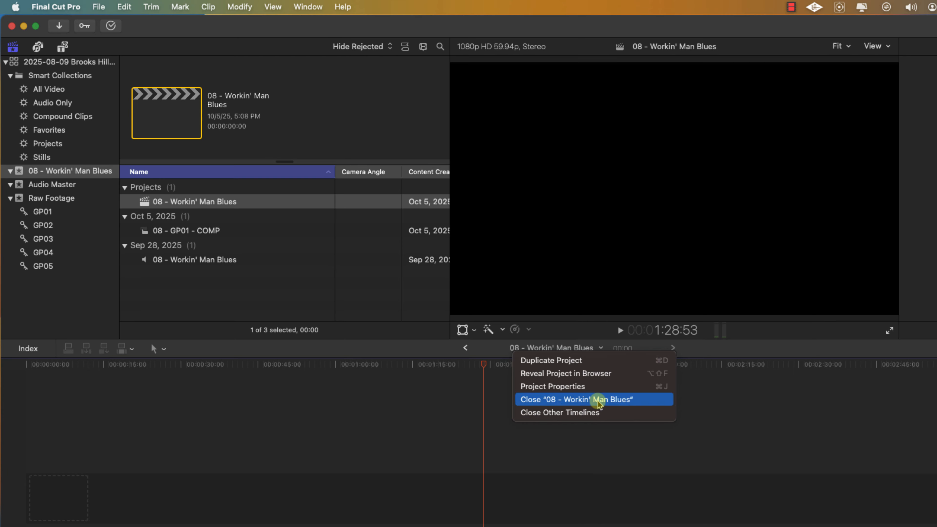
{"action": "left_click", "coordinate": [790, 412]}
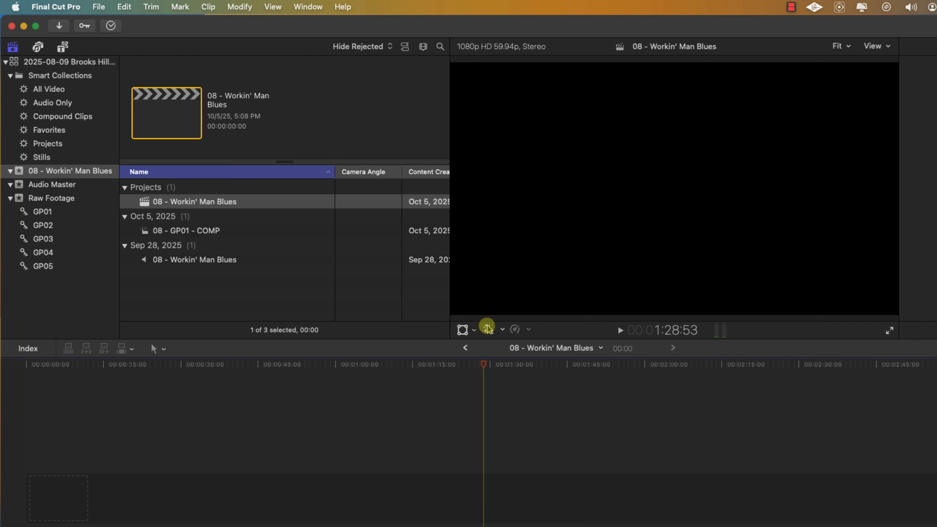
{"action": "left_click", "coordinate": [600, 348]}
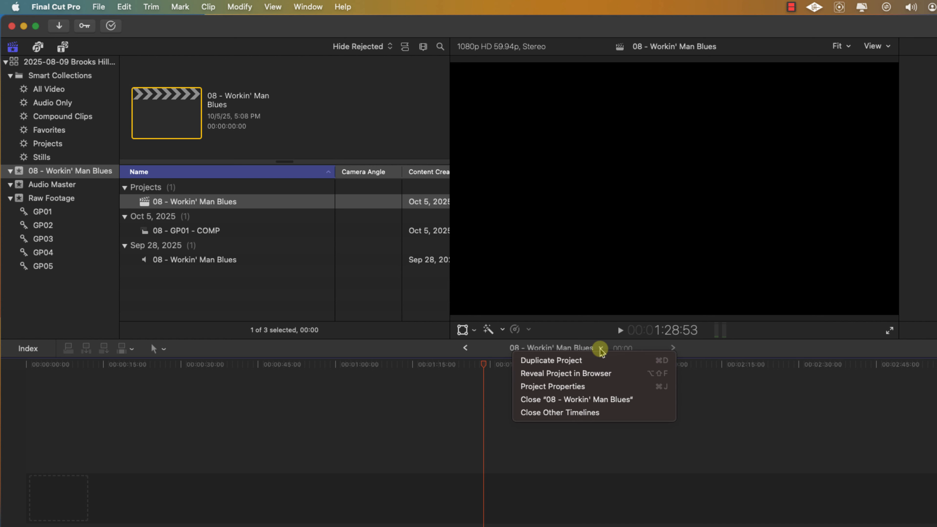
{"action": "left_click", "coordinate": [573, 413]}
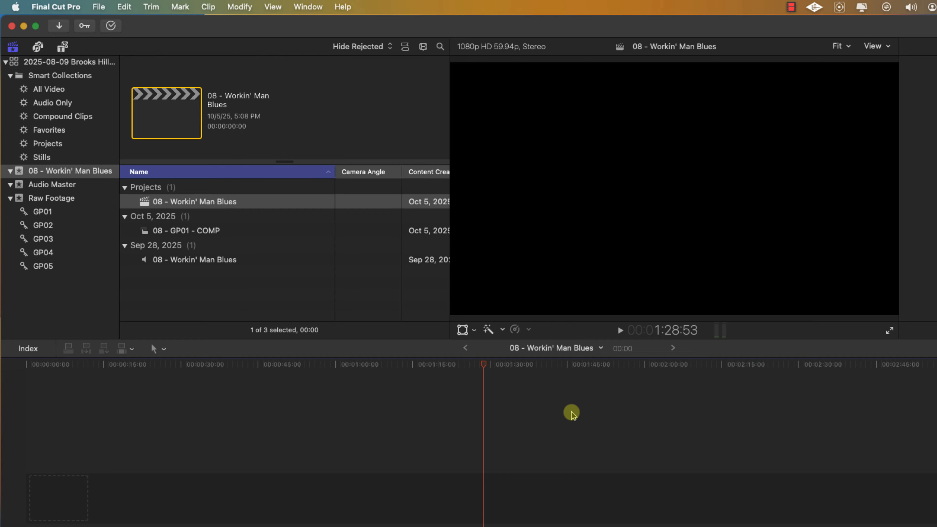
{"action": "left_click", "coordinate": [599, 348]}
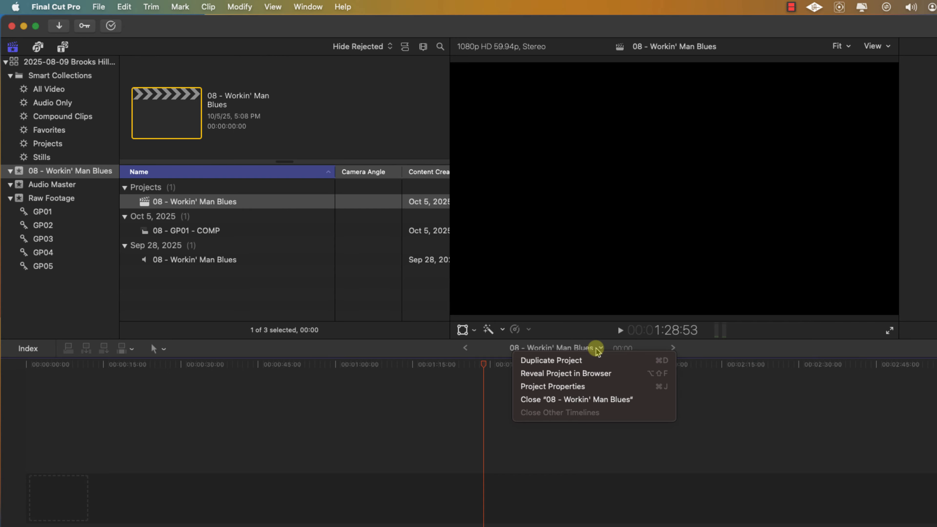
{"action": "left_click", "coordinate": [581, 401]}
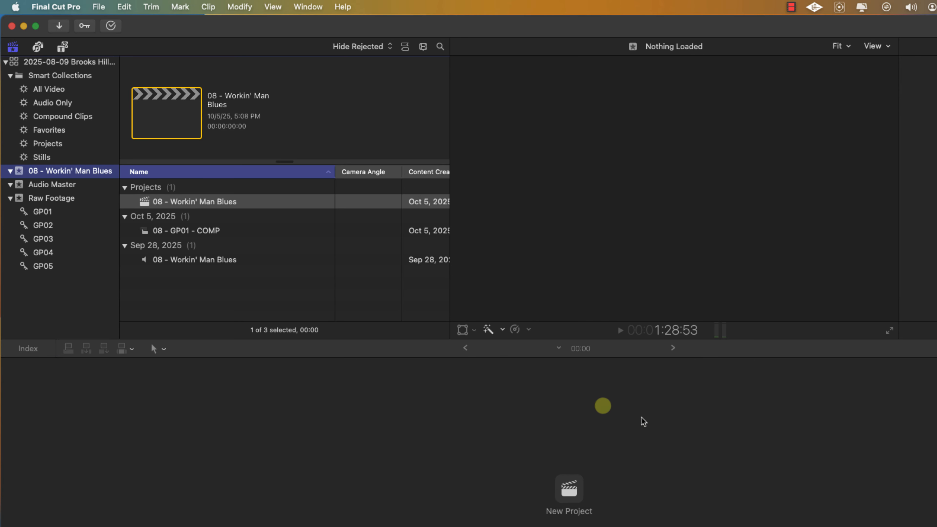
Step: Reopen the Scratch project from the Raw Footage event and delete every clip from its timeline
{"action": "left_click", "coordinate": [59, 198]}
{"action": "double_click", "coordinate": [174, 202]}
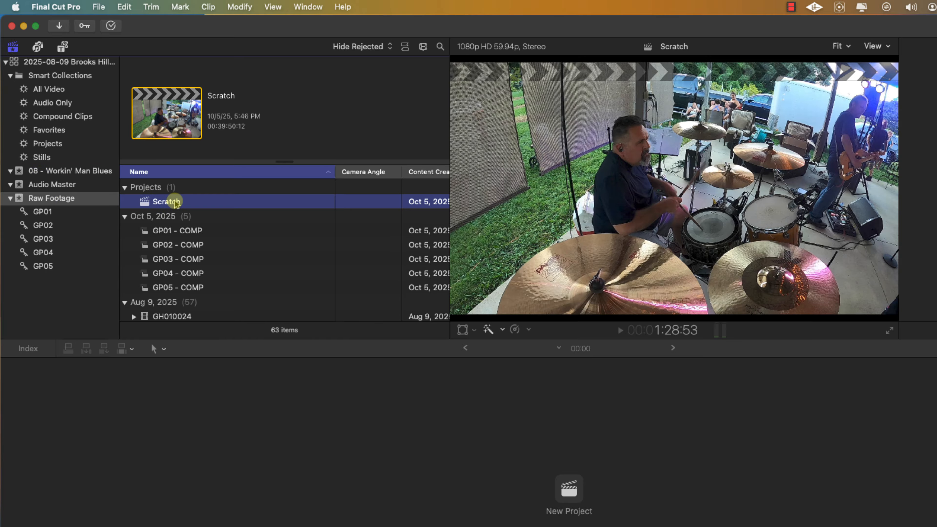
{"action": "left_click", "coordinate": [518, 493]}
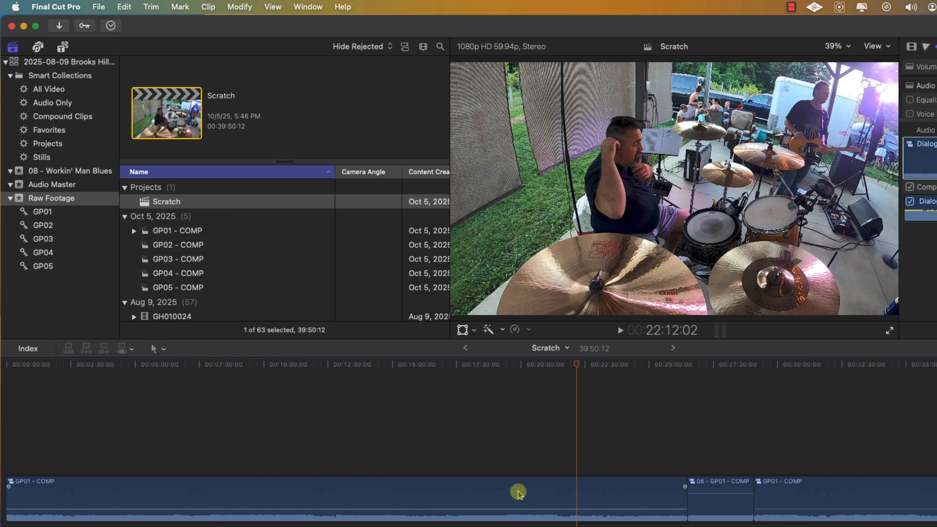
{"action": "key", "text": "super+a"}
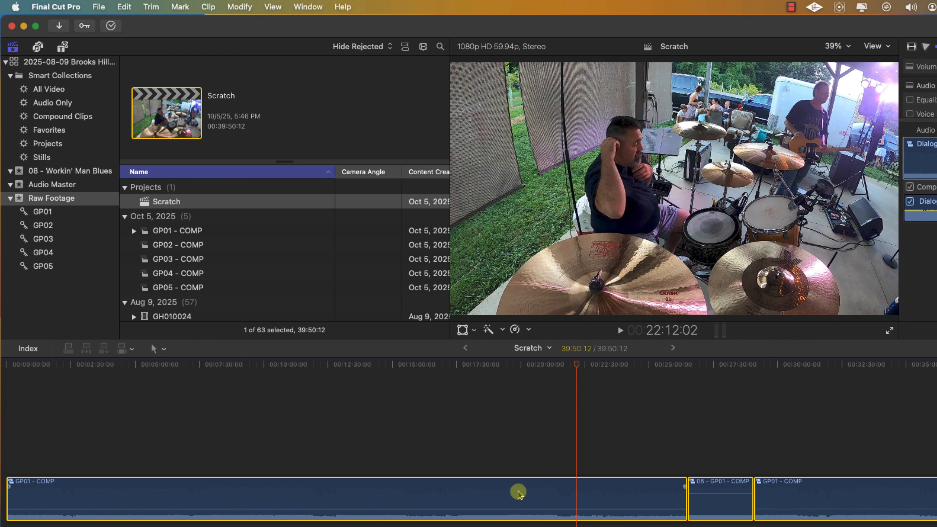
{"action": "key", "text": "BackSpace"}
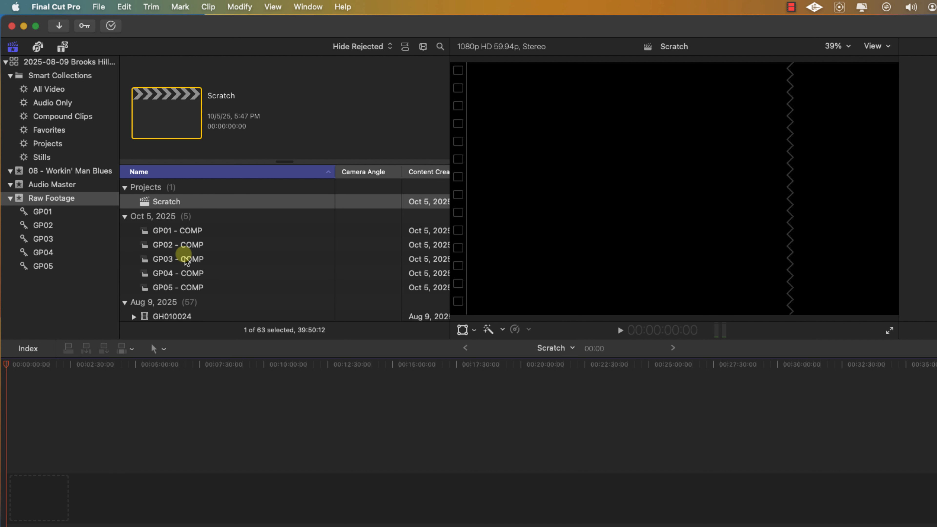
Step: Place GP02 - COMP in the empty Scratch timeline and scrub through it to examine its songs, stopping at 34:02:05
{"action": "left_click_drag", "start_coordinate": [183, 246], "coordinate": [37, 487]}
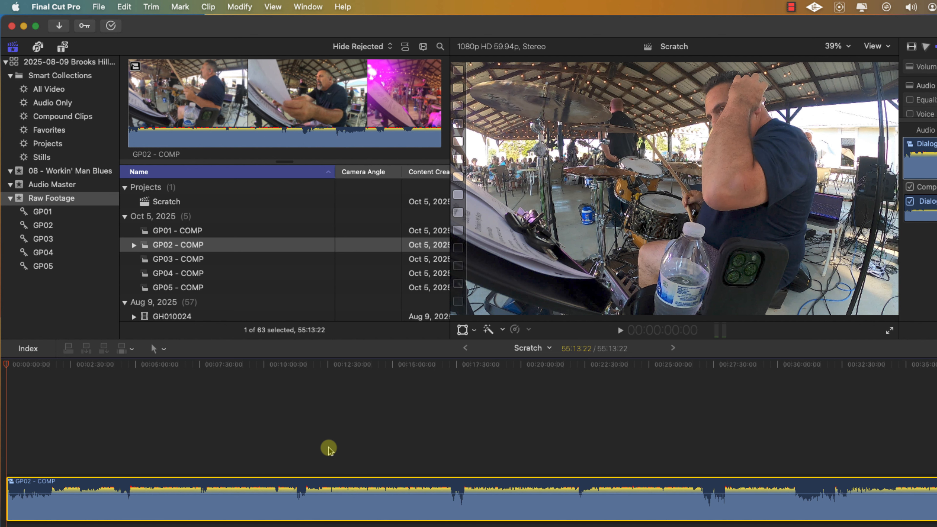
{"action": "left_click", "coordinate": [739, 369]}
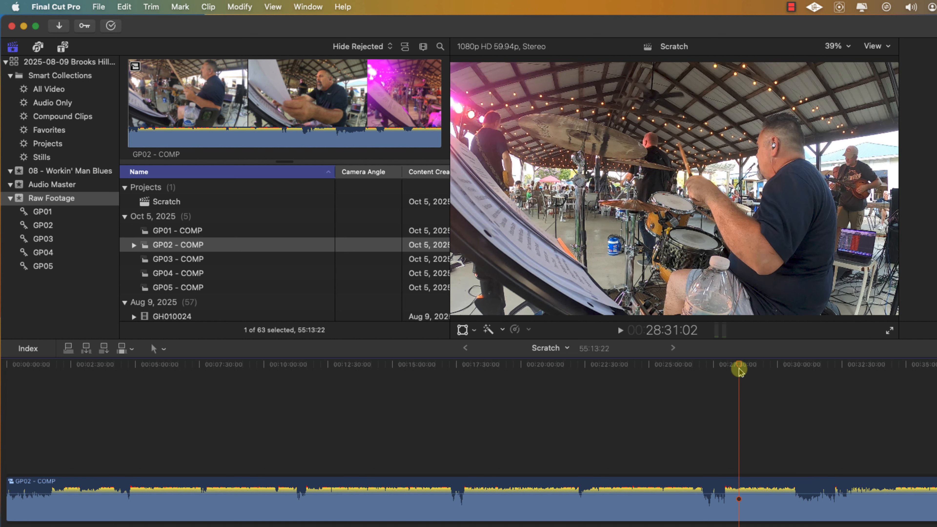
{"action": "scroll", "coordinate": [581, 399], "scroll_direction": "left", "scroll_amount": 1}
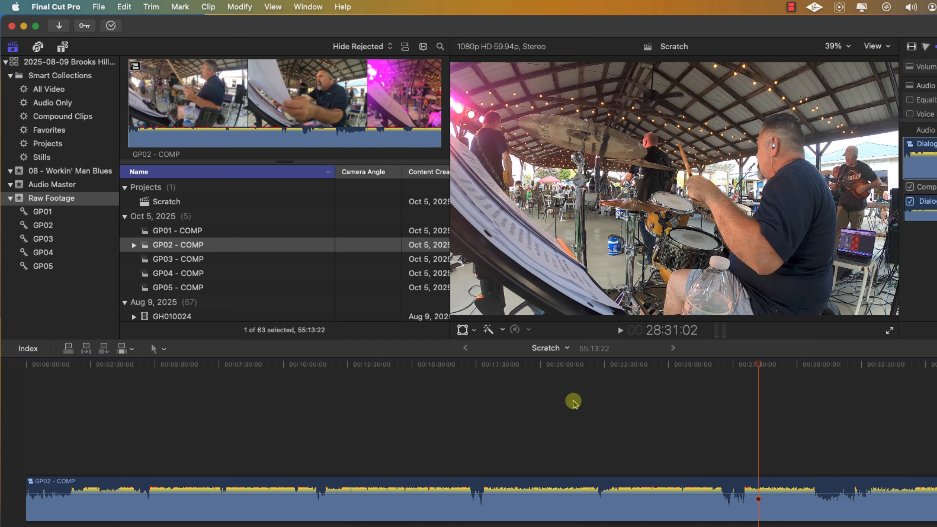
{"action": "key", "text": "super+minus"}
{"action": "scroll", "coordinate": [573, 401], "scroll_direction": "right", "scroll_amount": 2}
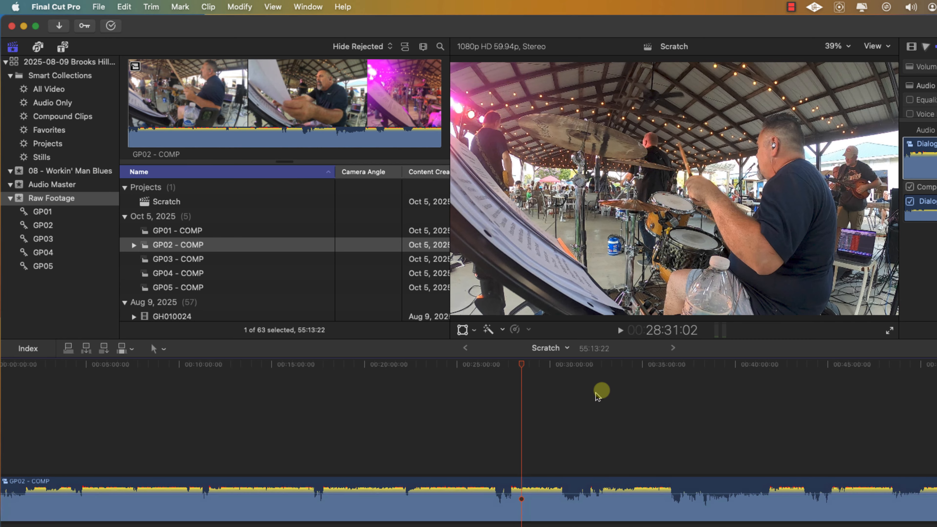
{"action": "left_click", "coordinate": [675, 365]}
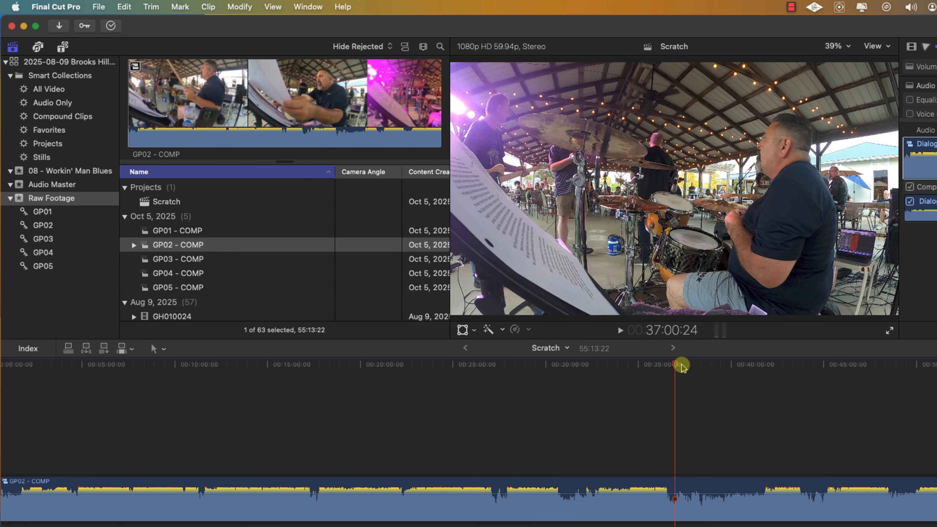
{"action": "left_click", "coordinate": [823, 366]}
{"action": "left_click_drag", "start_coordinate": [823, 368], "coordinate": [619, 370]}
{"action": "scroll", "coordinate": [443, 417], "scroll_direction": "left", "scroll_amount": 1}
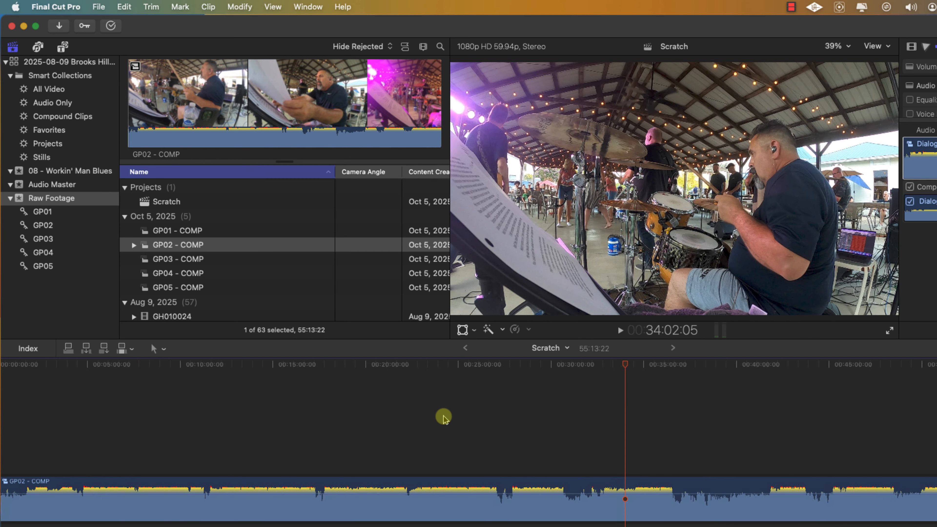
{"action": "scroll", "coordinate": [443, 417], "scroll_direction": "right", "scroll_amount": 1}
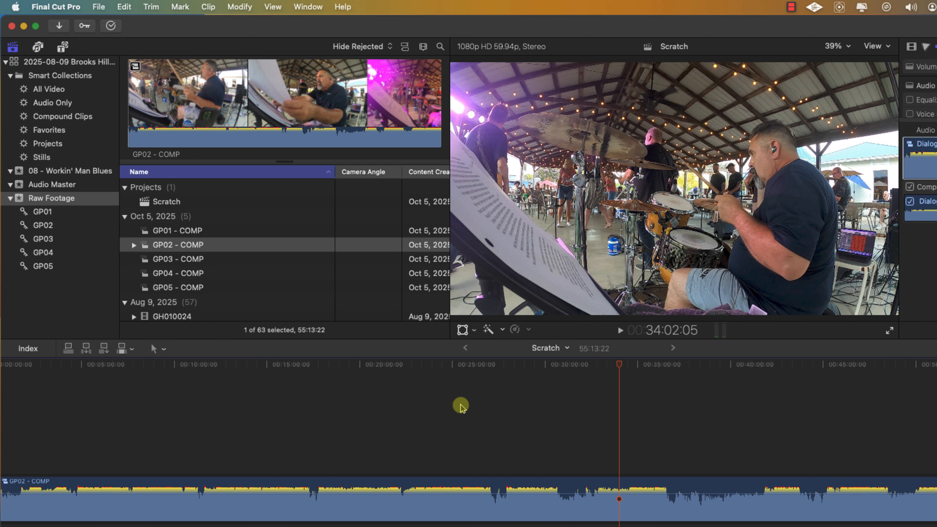
{"action": "scroll", "coordinate": [460, 406], "scroll_direction": "left", "scroll_amount": 1}
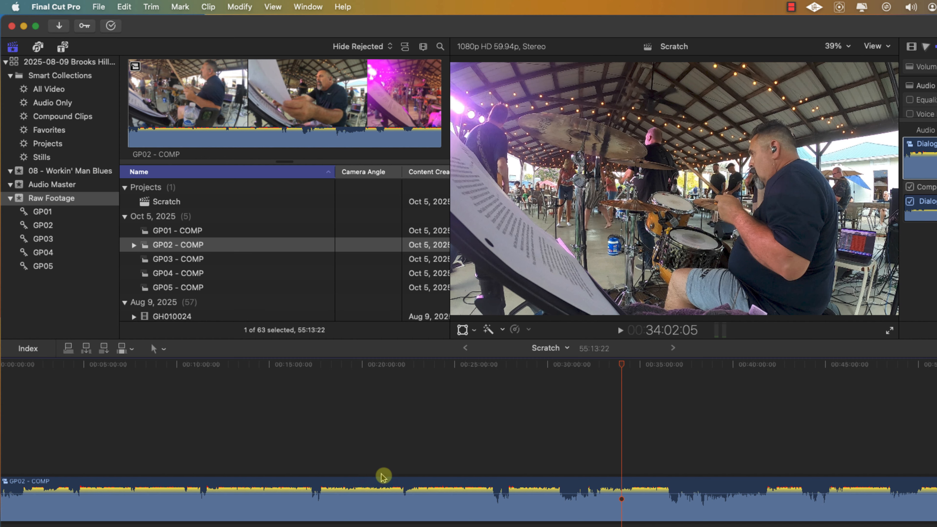
Step: Delete GP02 - COMP from the Scratch timeline and place GP03 - COMP there instead
{"action": "left_click", "coordinate": [445, 507]}
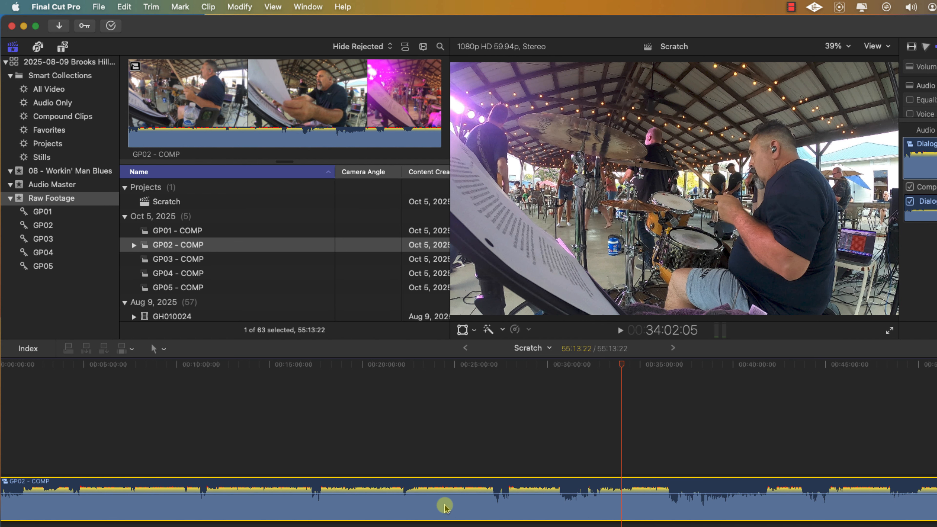
{"action": "key", "text": "Delete"}
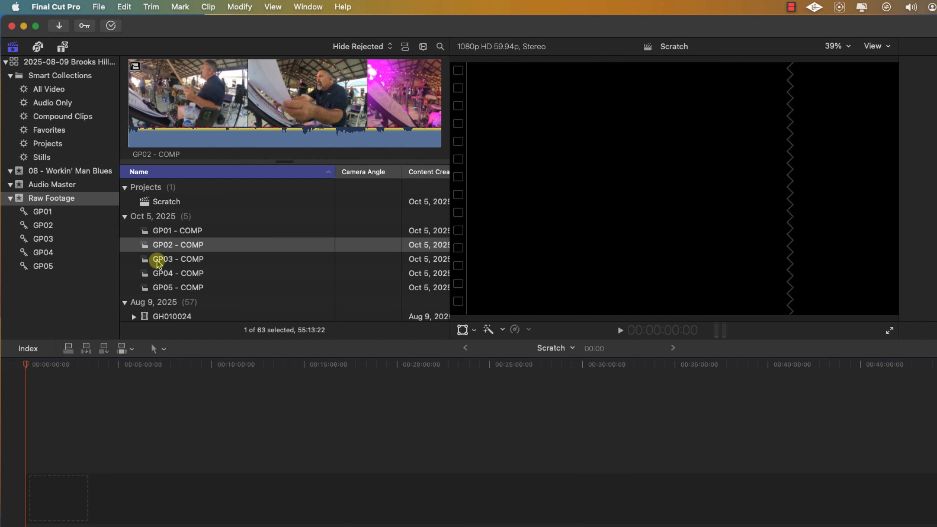
{"action": "left_click", "coordinate": [158, 262]}
{"action": "left_click_drag", "start_coordinate": [158, 263], "coordinate": [16, 502]}
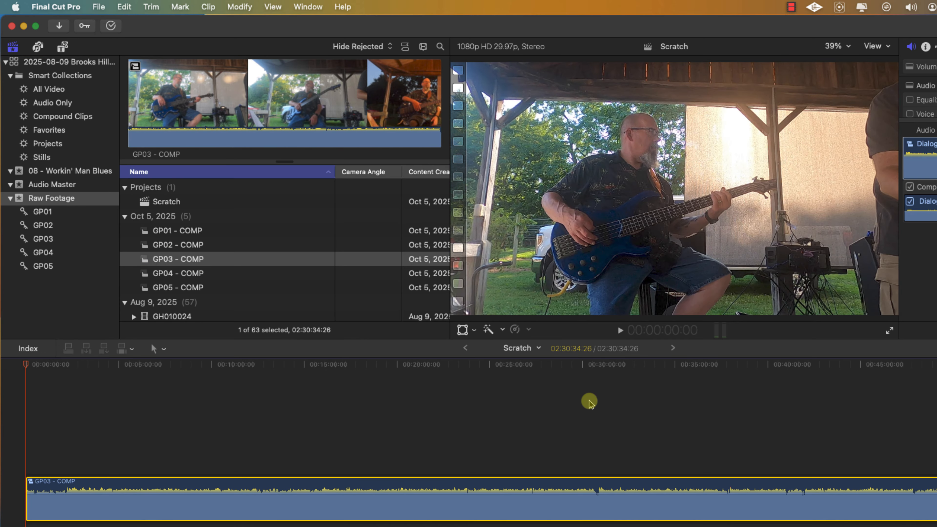
Step: Find the start of the song in GP03 - COMP on the Scratch timeline and split the clip there, at 1:46:27:18
{"action": "left_click", "coordinate": [693, 365]}
{"action": "left_click_drag", "start_coordinate": [694, 365], "coordinate": [873, 366]}
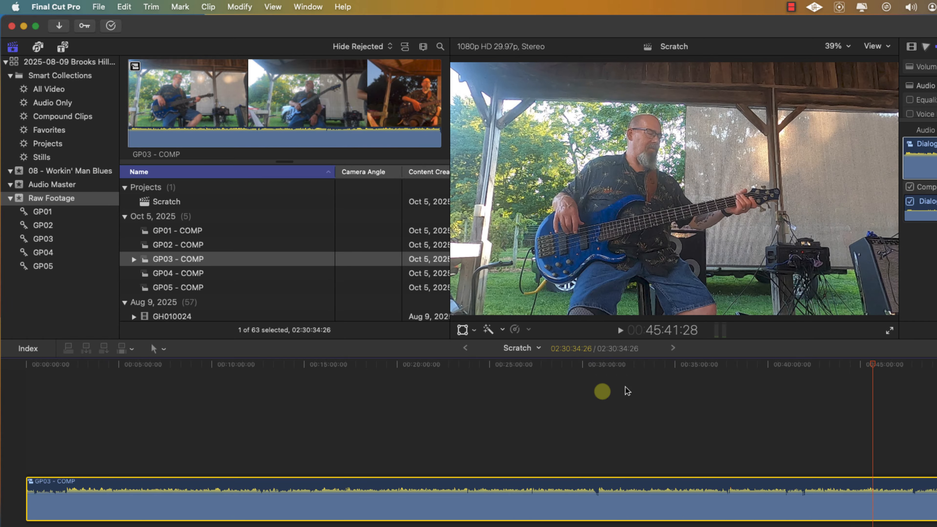
{"action": "key", "text": "super+minus"}
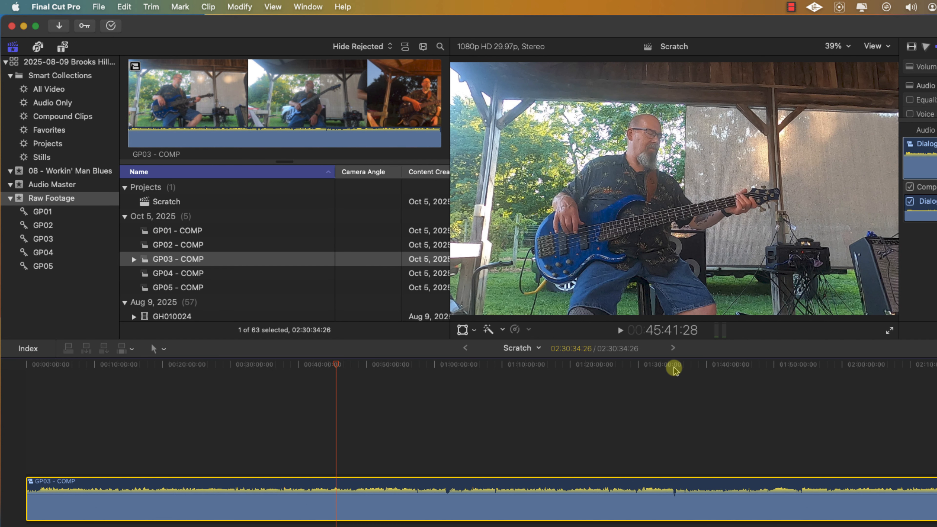
{"action": "left_click", "coordinate": [673, 367]}
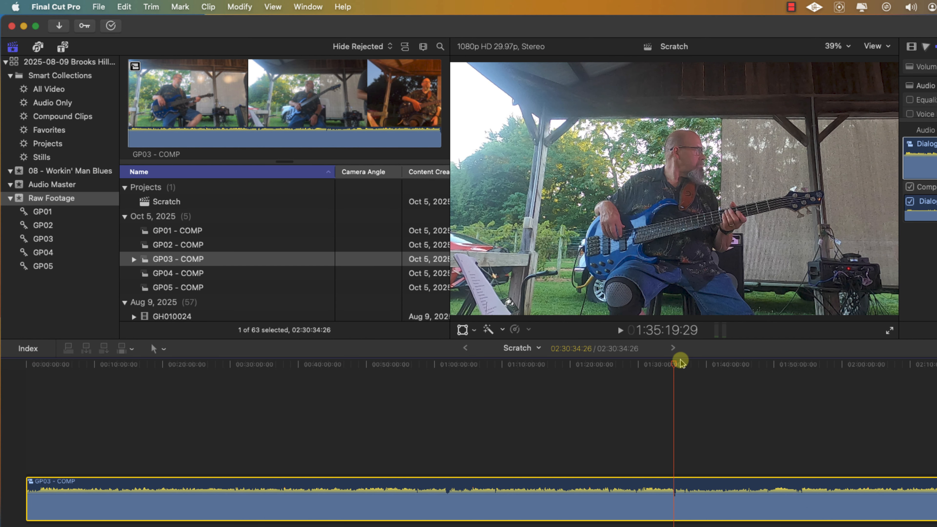
{"action": "left_click_drag", "start_coordinate": [675, 366], "coordinate": [751, 372]}
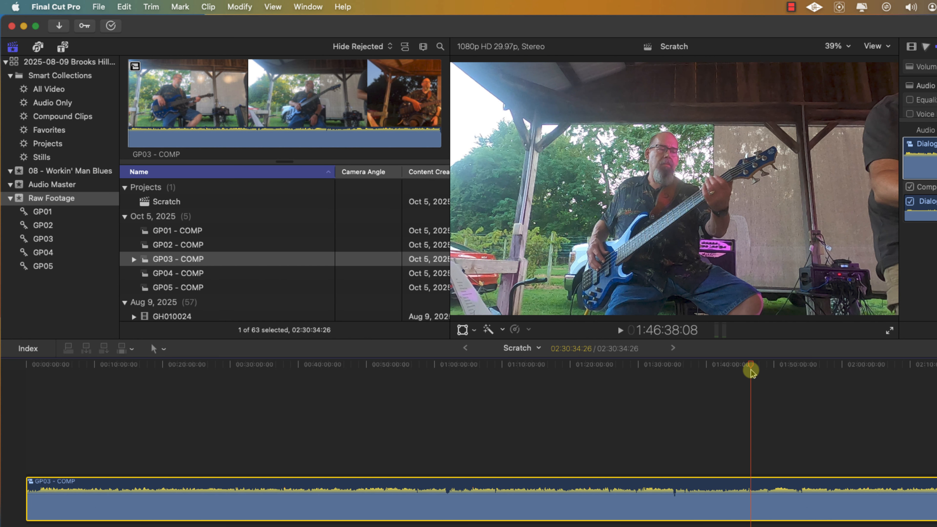
{"action": "key", "text": "super+equal"}
{"action": "left_click_drag", "start_coordinate": [751, 372], "coordinate": [731, 373]}
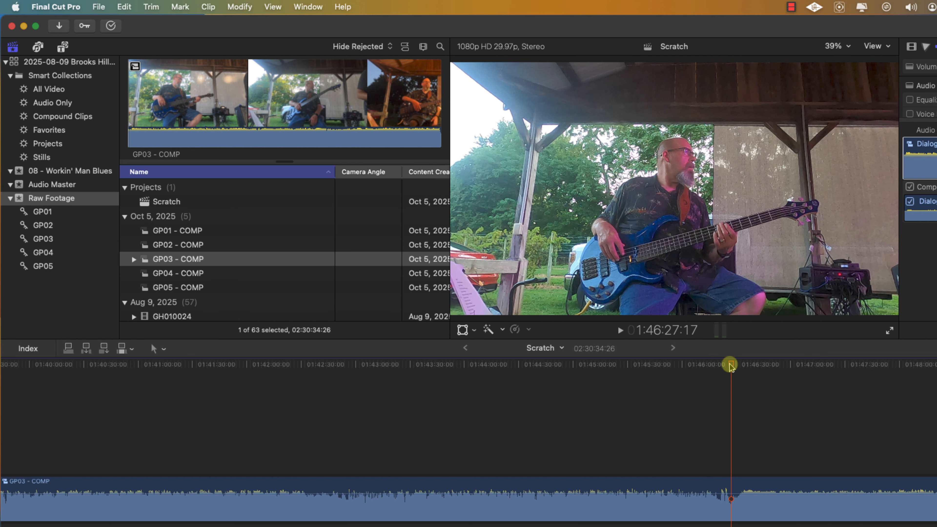
{"action": "key", "text": "super+equal"}
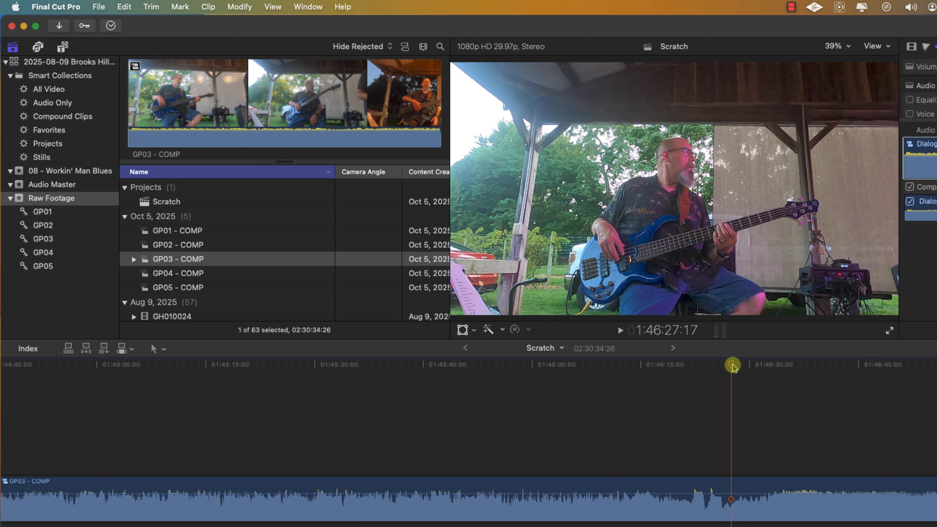
{"action": "left_click_drag", "start_coordinate": [732, 367], "coordinate": [697, 368]}
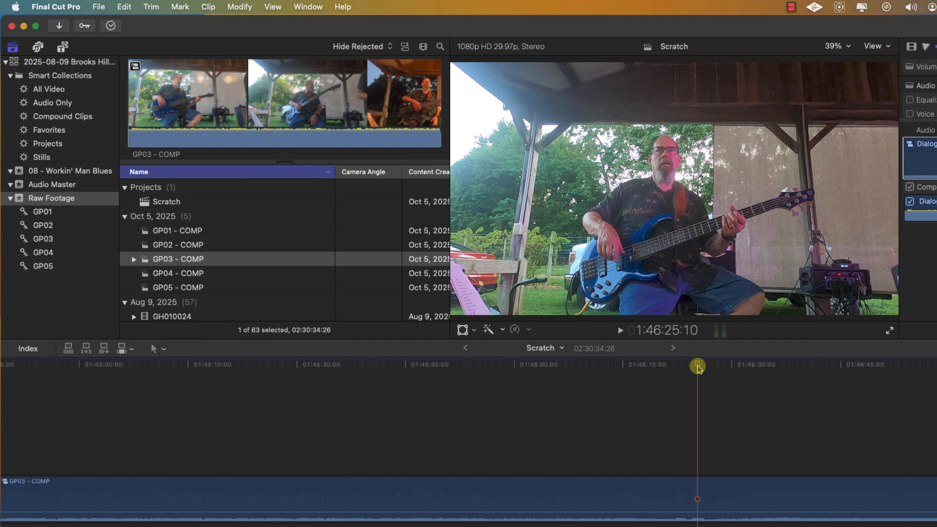
{"action": "key", "text": "space"}
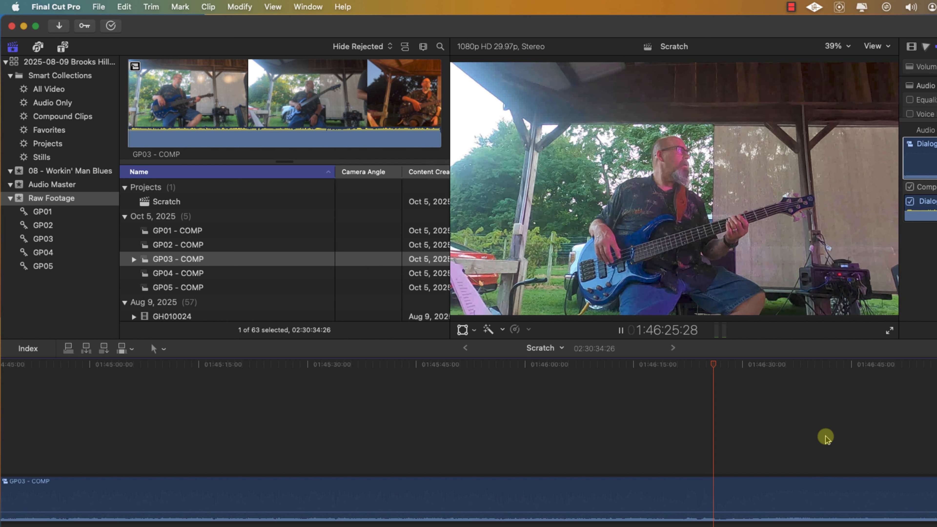
{"action": "key", "text": "space"}
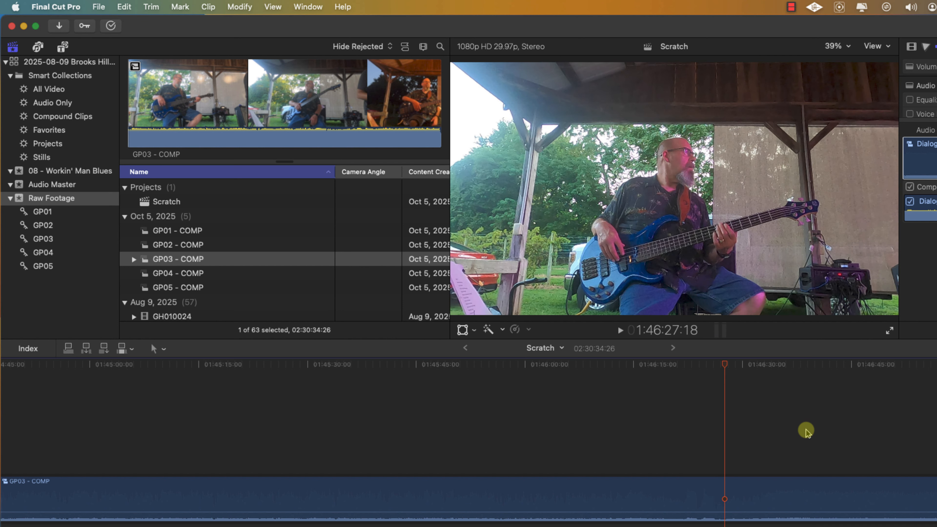
{"action": "key", "text": "super+b"}
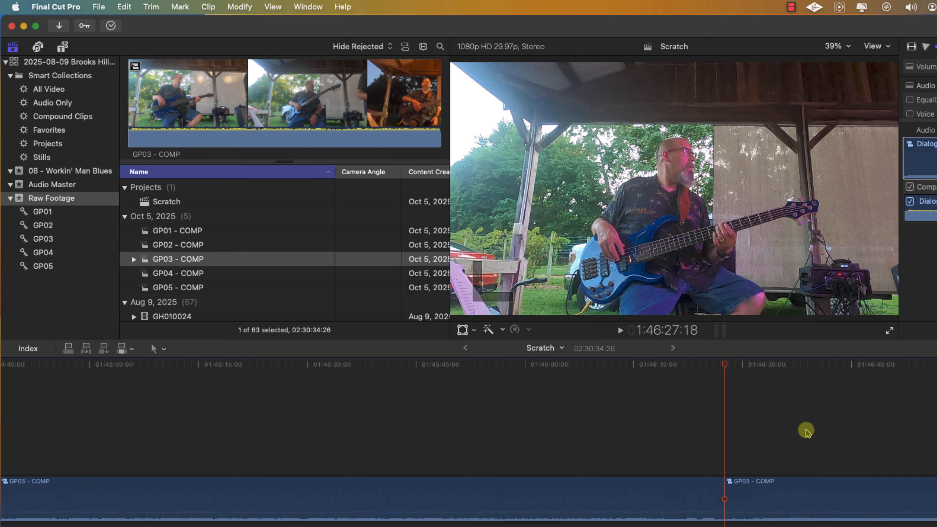
Step: Find the end of the song in GP03 - COMP and split the clip at 1:49:07:19
{"action": "scroll", "coordinate": [805, 431], "scroll_direction": "right", "scroll_amount": 10}
{"action": "scroll", "coordinate": [805, 431], "scroll_direction": "right", "scroll_amount": 6}
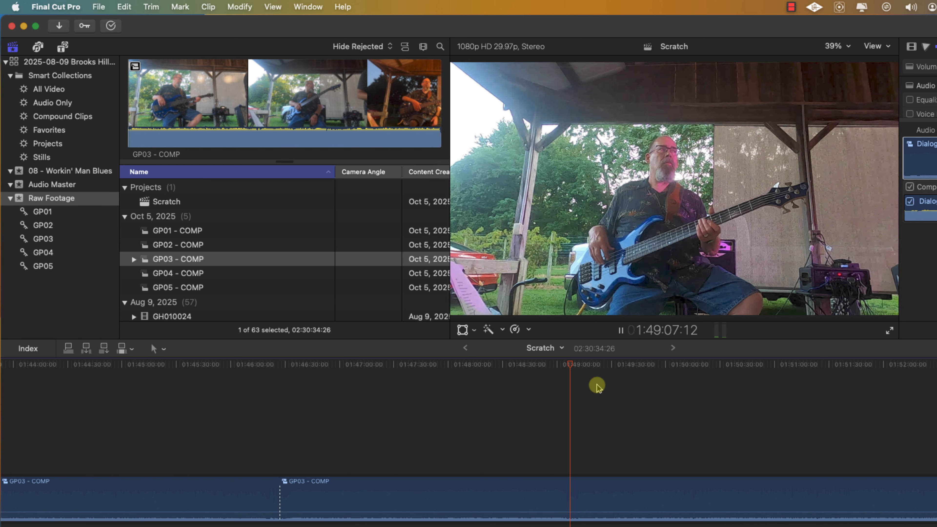
{"action": "key", "text": "space"}
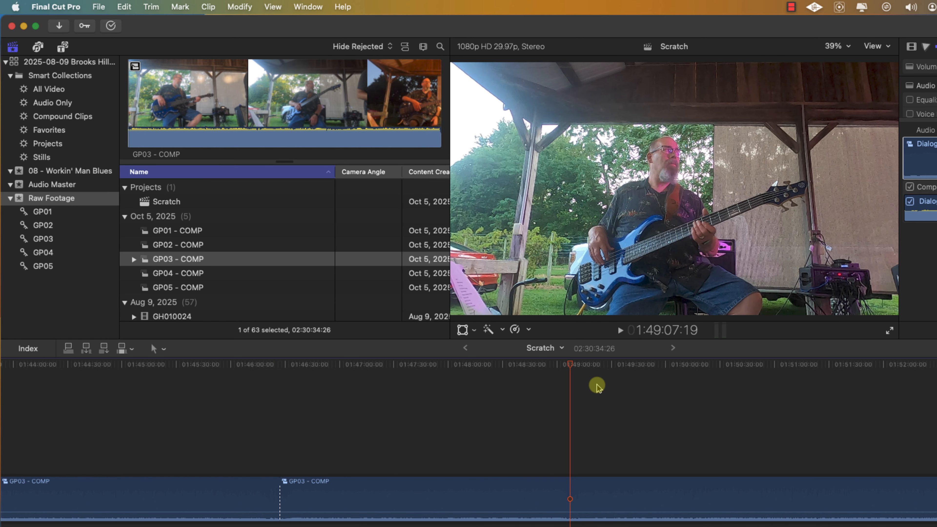
{"action": "key", "text": "super+b"}
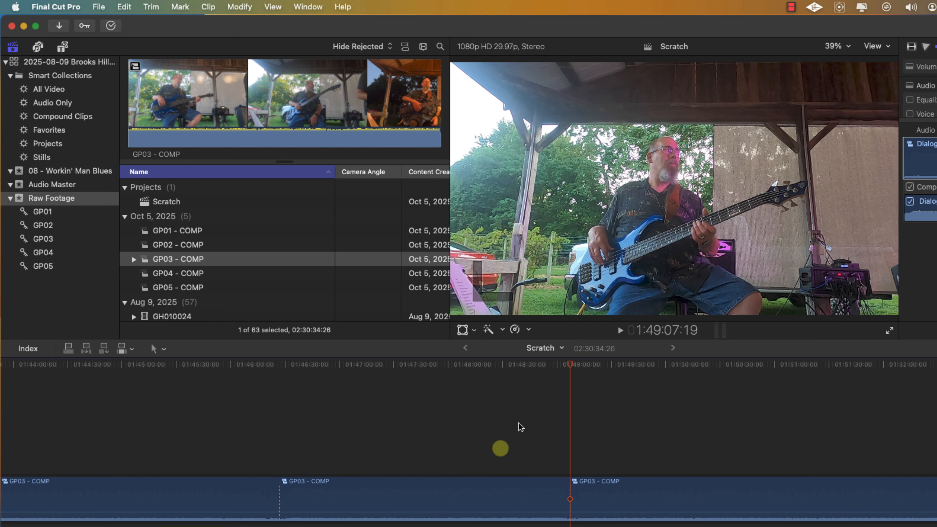
Step: Make the isolated middle segment a new compound clip named 08 - GP03 - COMP in the 08 - Workin' Man Blues event
{"action": "left_click", "coordinate": [455, 511]}
{"action": "right_click", "coordinate": [459, 511]}
{"action": "mouse_move", "coordinate": [487, 477]}
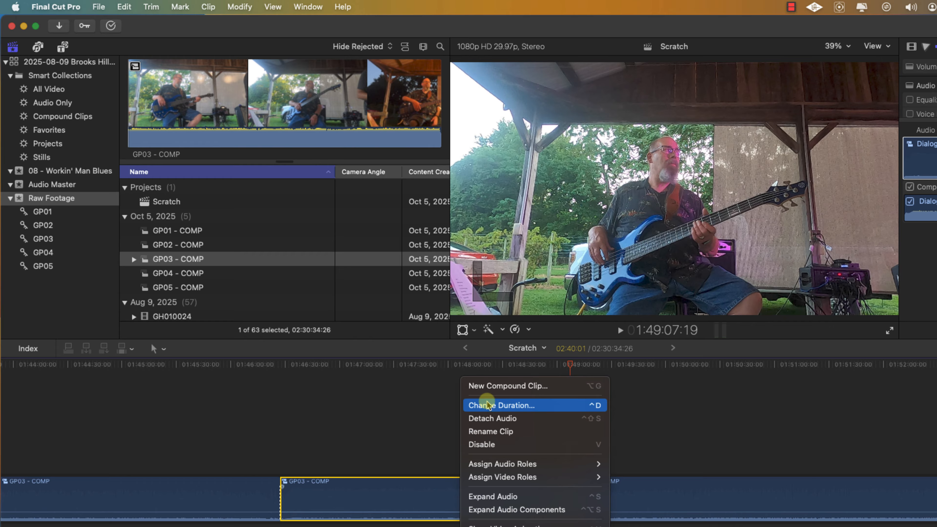
{"action": "left_click", "coordinate": [491, 387]}
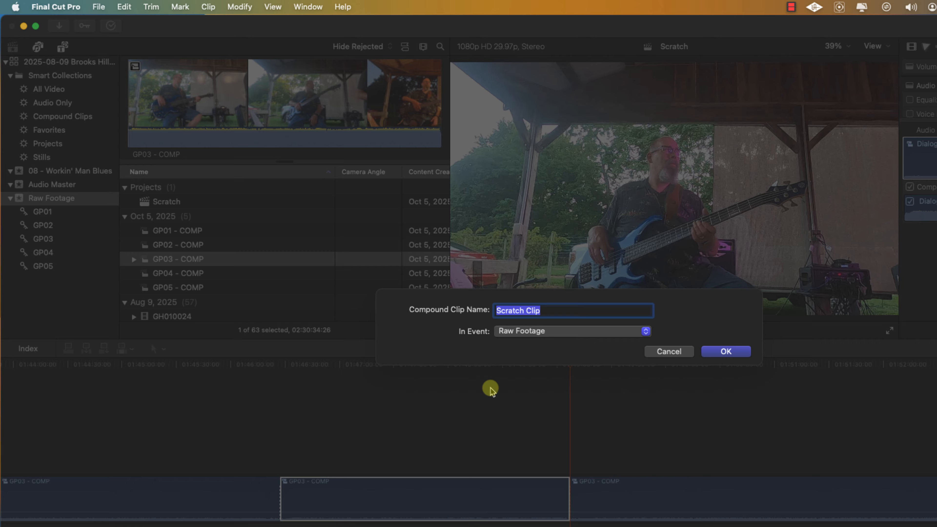
{"action": "type", "text": "08 - "}
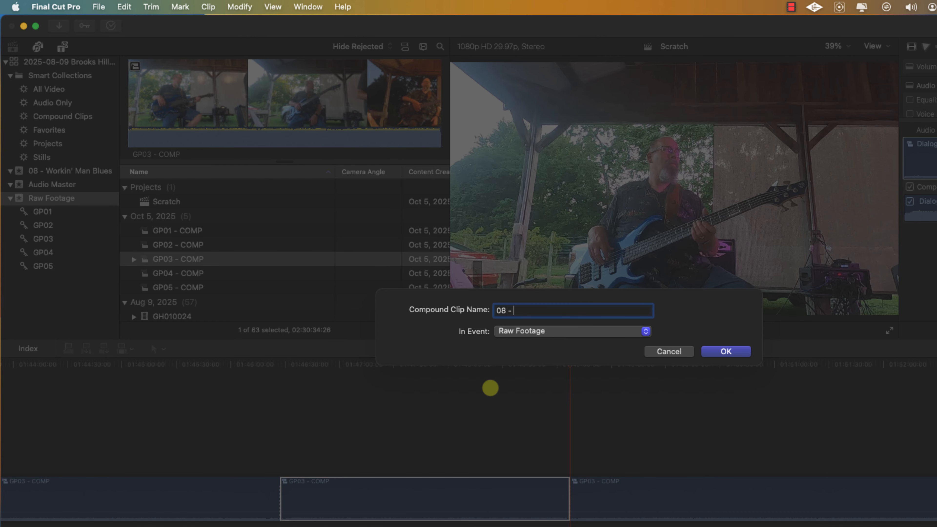
{"action": "type", "text": "GP03 - COMP"}
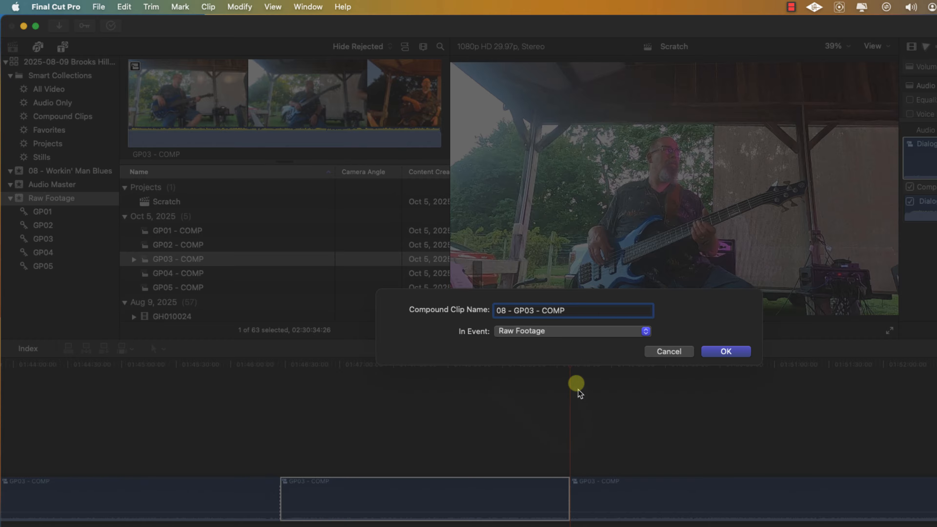
{"action": "left_click", "coordinate": [573, 335]}
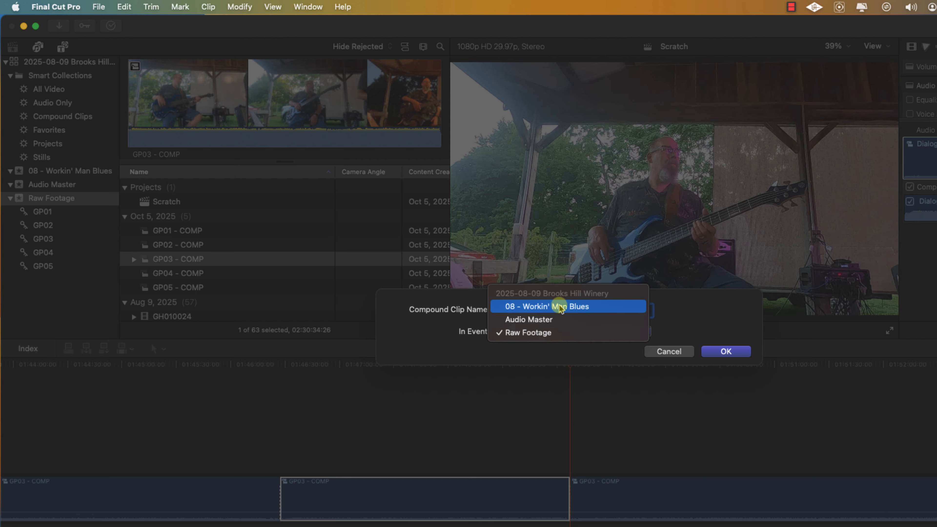
{"action": "left_click", "coordinate": [568, 310]}
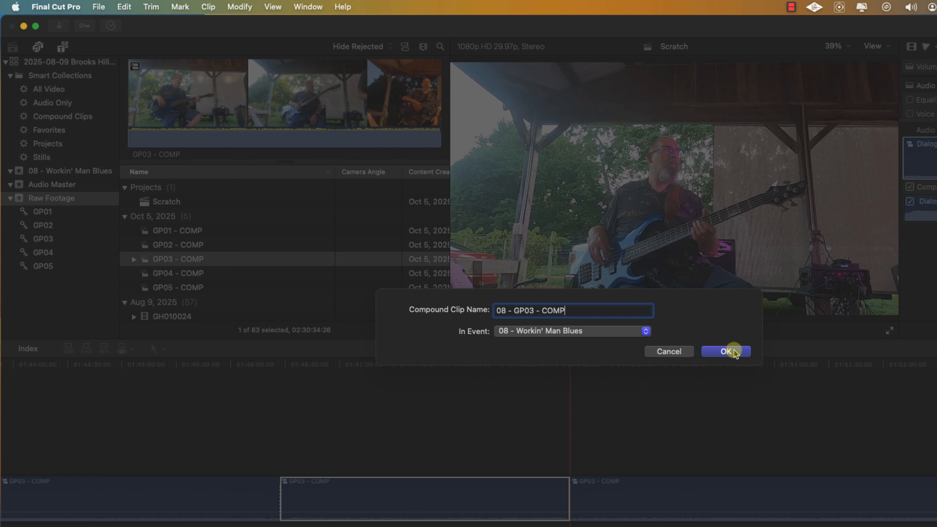
{"action": "left_click", "coordinate": [725, 352]}
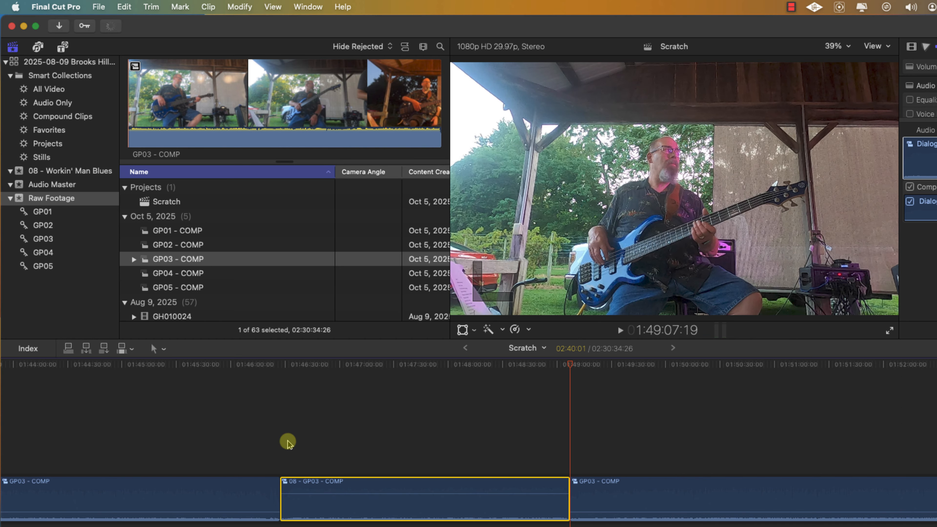
Step: Delete every clip from the Scratch timeline and place GP04 - COMP there instead
{"action": "left_click", "coordinate": [471, 441]}
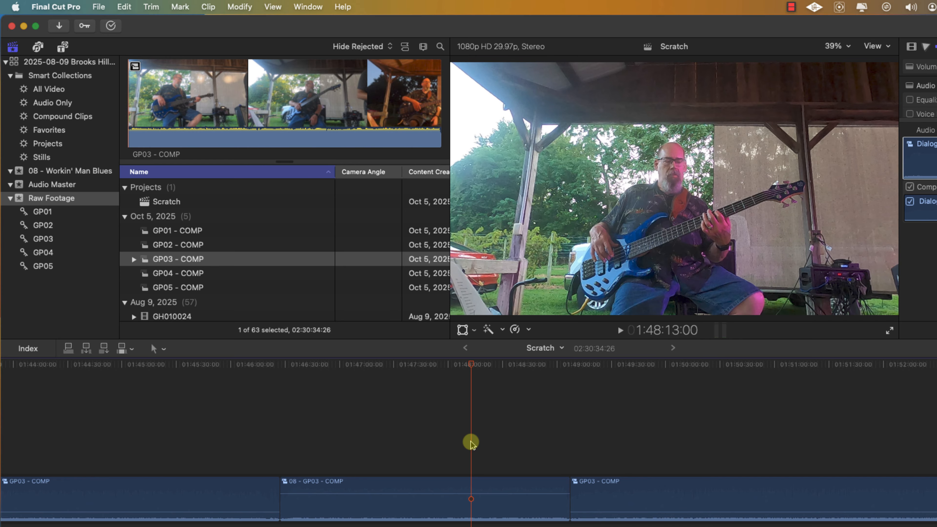
{"action": "key", "text": "super+a"}
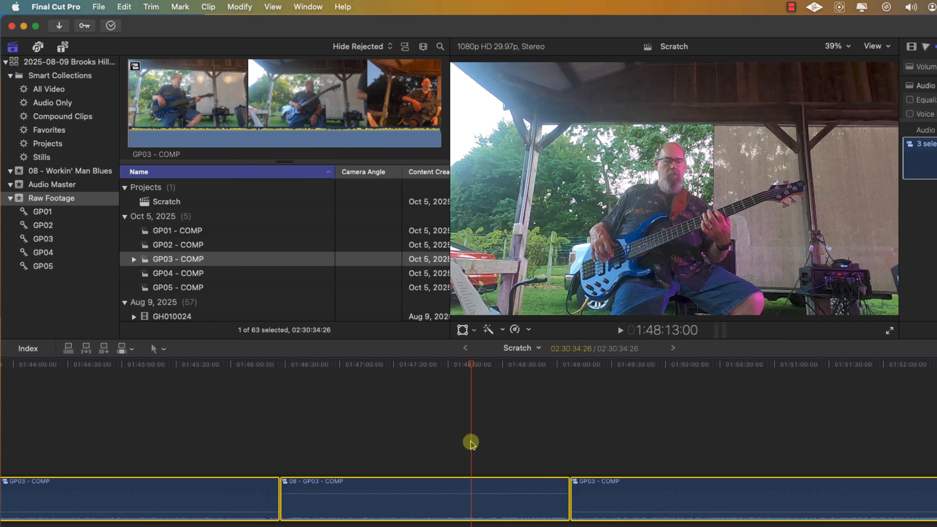
{"action": "key", "text": "Delete"}
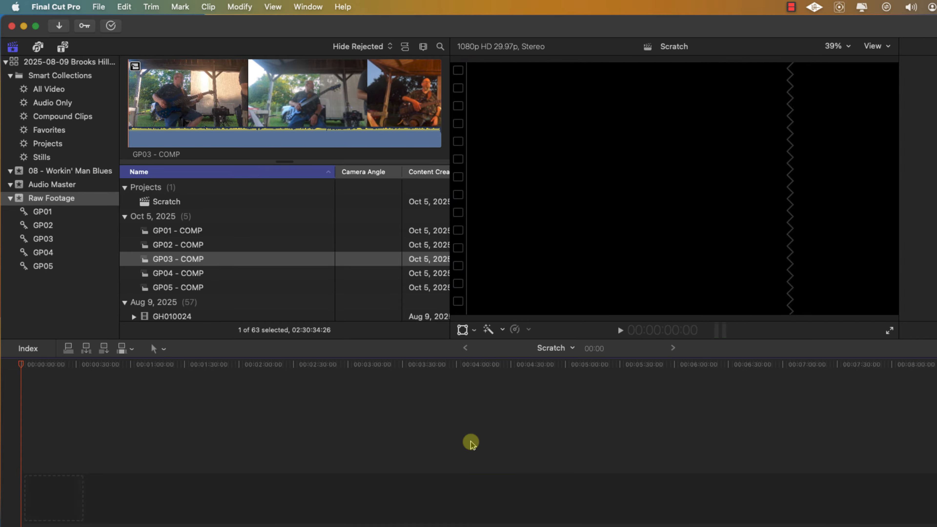
{"action": "left_click_drag", "start_coordinate": [198, 276], "coordinate": [23, 498]}
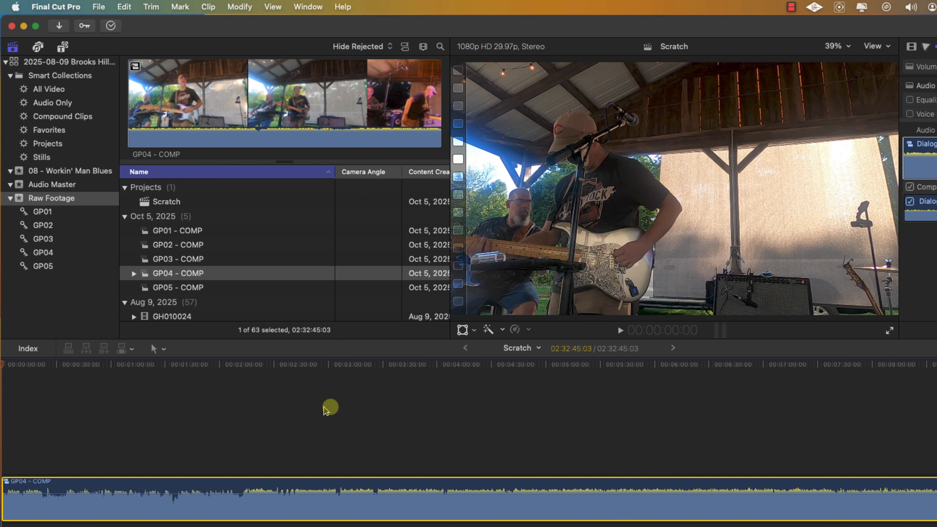
Step: Find the start of the song in GP04 - COMP and split the clip at 1:48:45:15
{"action": "scroll", "coordinate": [751, 387], "scroll_direction": "left", "scroll_amount": 1}
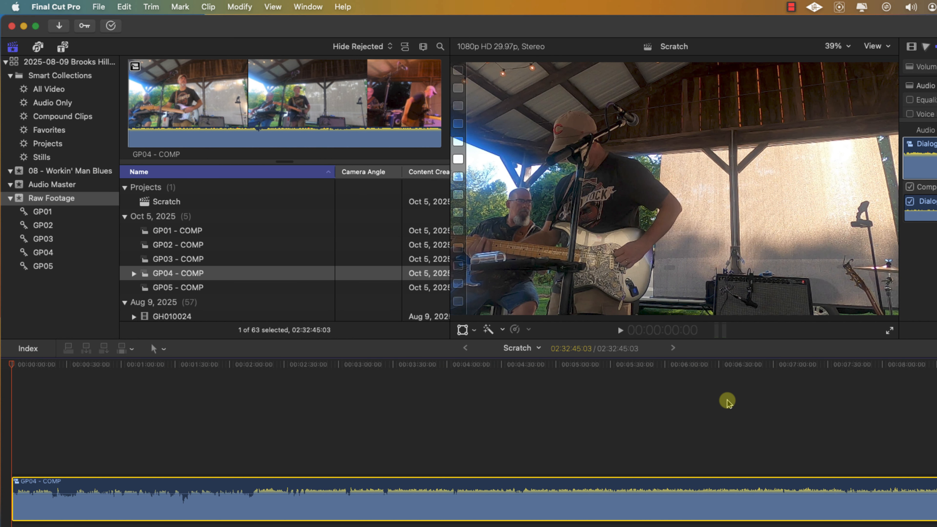
{"action": "key", "text": "super+minus"}
{"action": "left_click", "coordinate": [728, 364]}
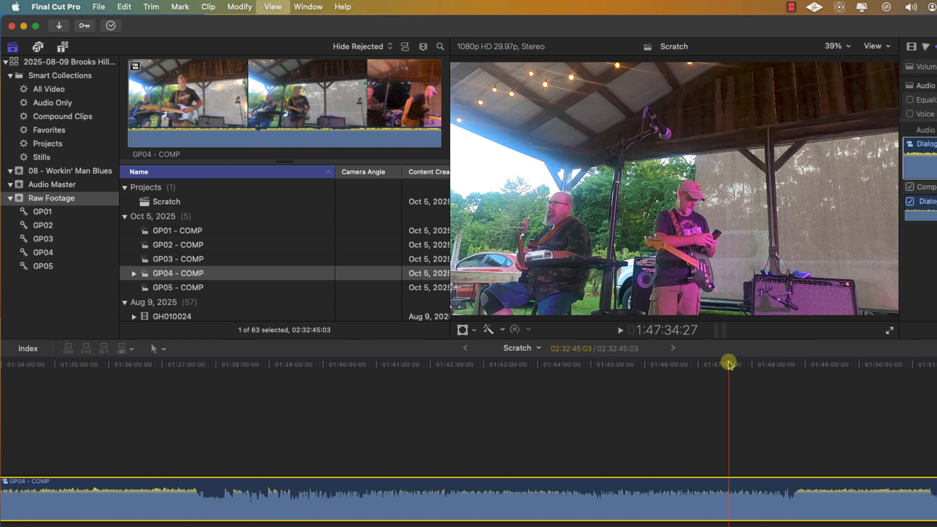
{"action": "key", "text": "super+equal"}
{"action": "key", "text": "space"}
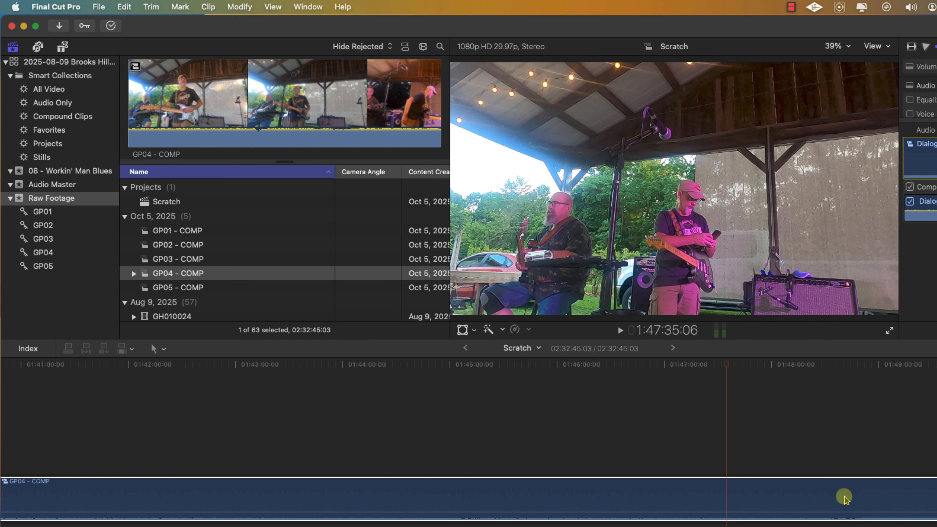
{"action": "left_click", "coordinate": [850, 365]}
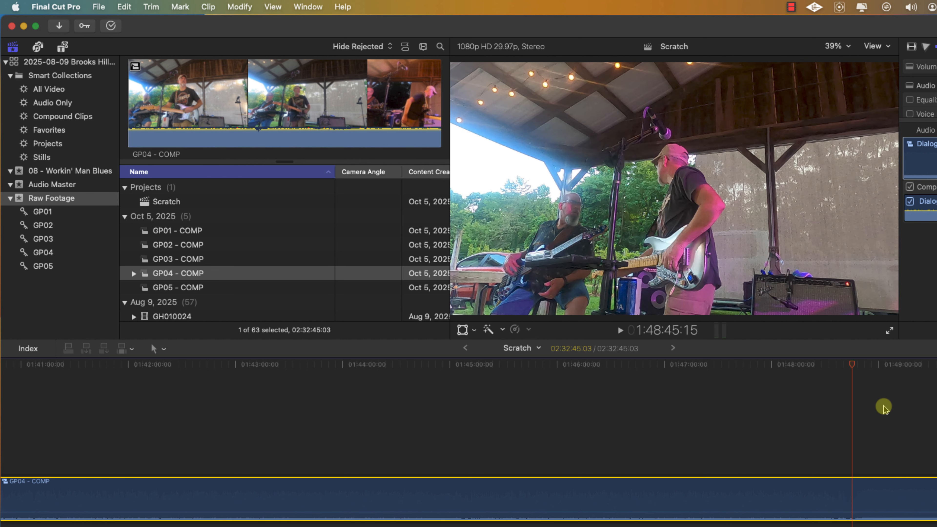
{"action": "key", "text": "super+b"}
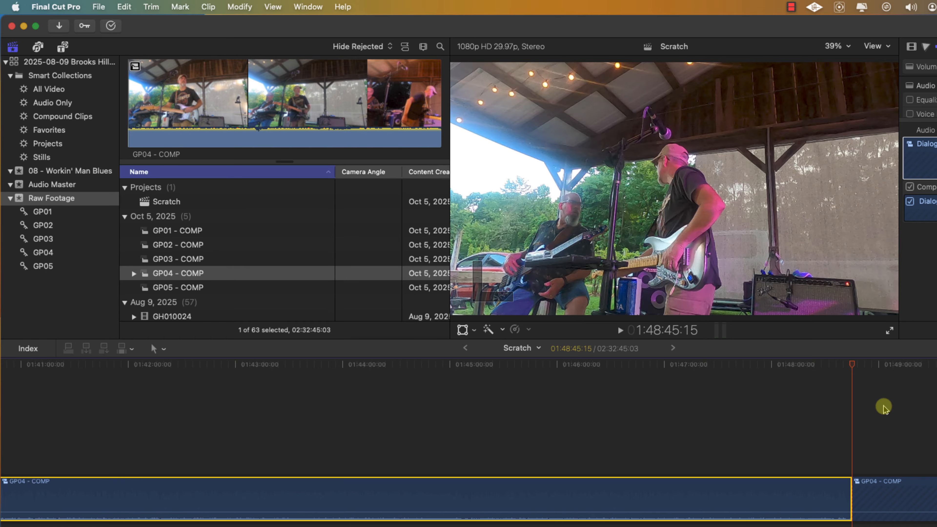
Step: Find the end of the song in GP04 - COMP and split the clip at 1:51:22:26
{"action": "scroll", "coordinate": [883, 405], "scroll_direction": "right", "scroll_amount": 5}
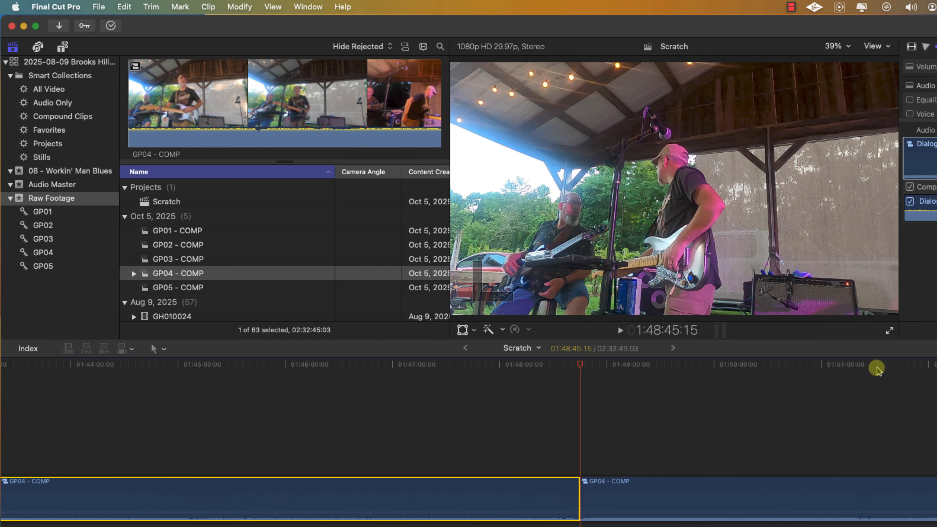
{"action": "left_click", "coordinate": [856, 368]}
{"action": "left_click_drag", "start_coordinate": [856, 368], "coordinate": [861, 369]}
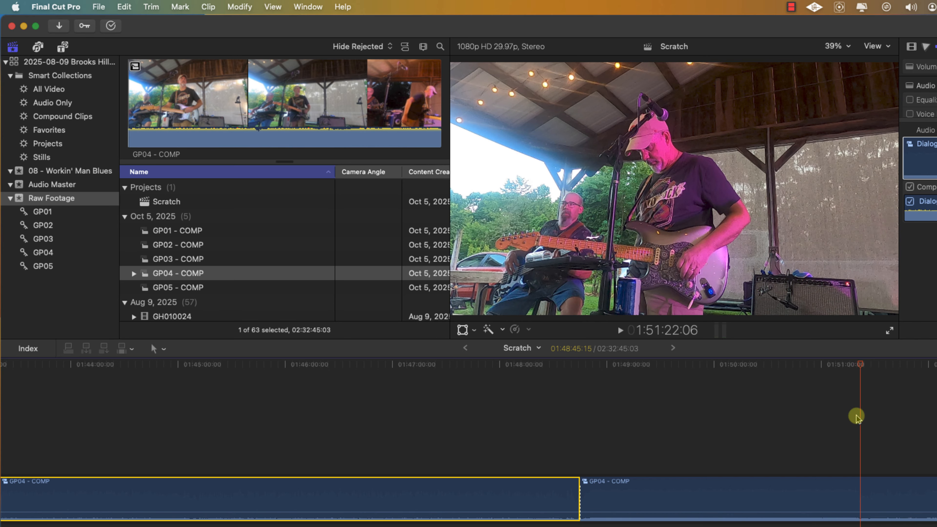
{"action": "key", "text": "super+equal"}
{"action": "key", "text": "super+equal"}
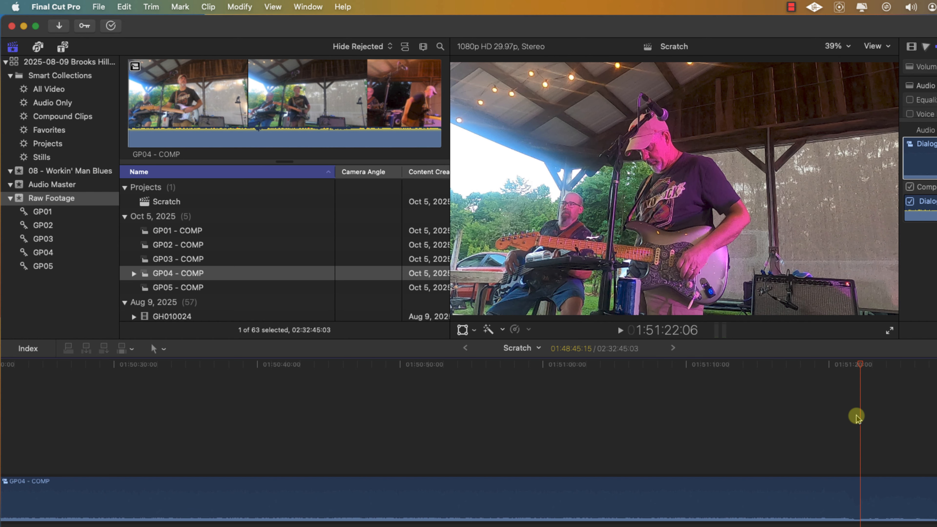
{"action": "left_click", "coordinate": [823, 367]}
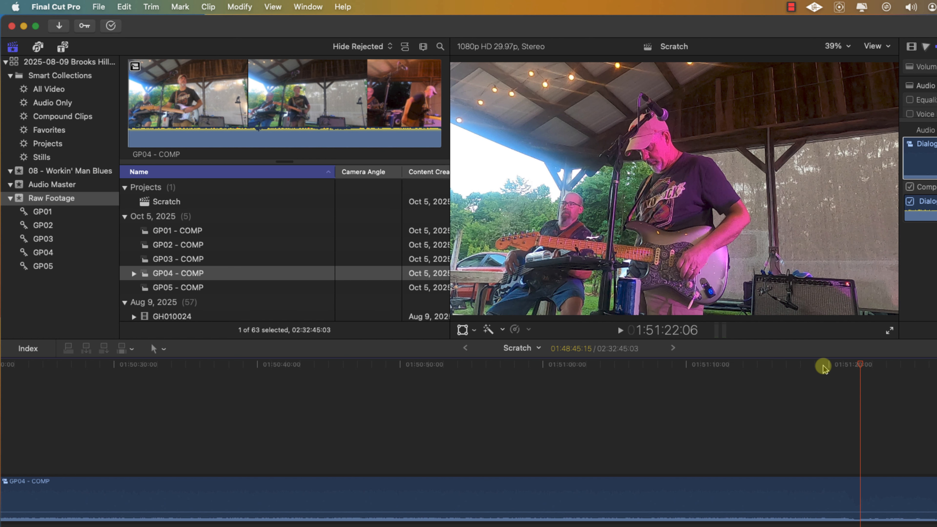
{"action": "key", "text": "space"}
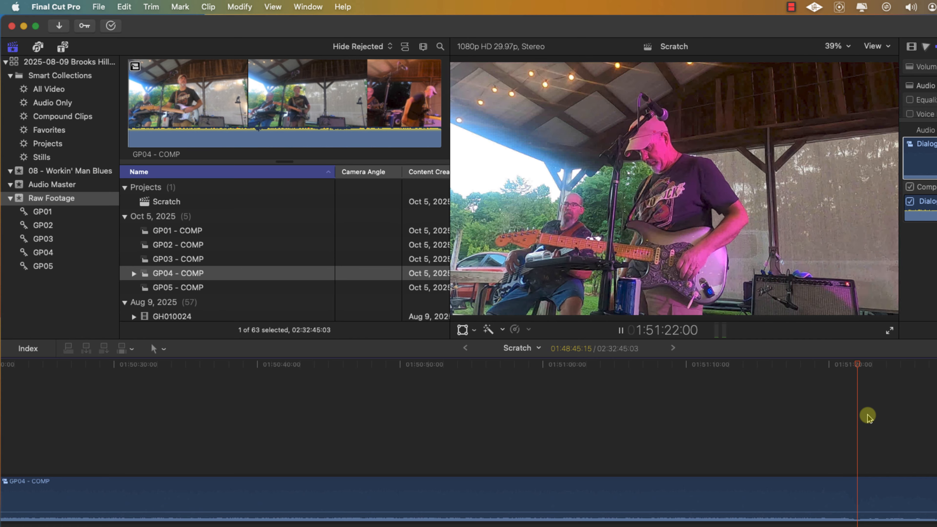
{"action": "key", "text": "super+b"}
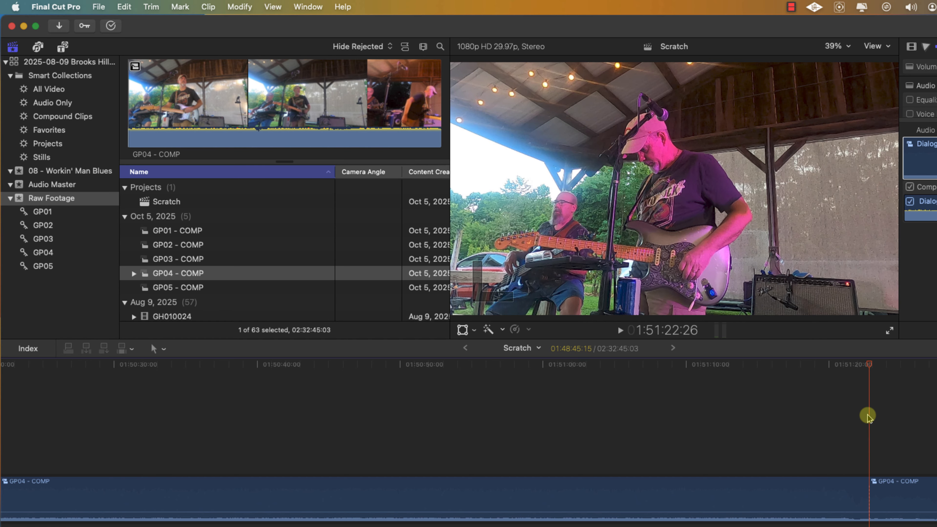
Step: Make the isolated middle segment a new compound clip named 08 - GP04 - COMP in the 08 - Workin' Man Blues event
{"action": "left_click", "coordinate": [729, 500]}
{"action": "key", "text": "shift+z"}
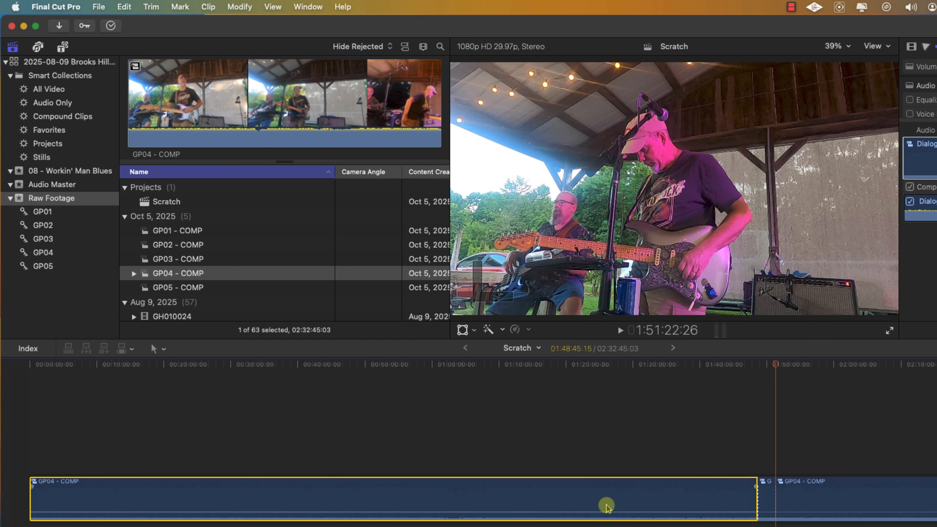
{"action": "left_click", "coordinate": [763, 505]}
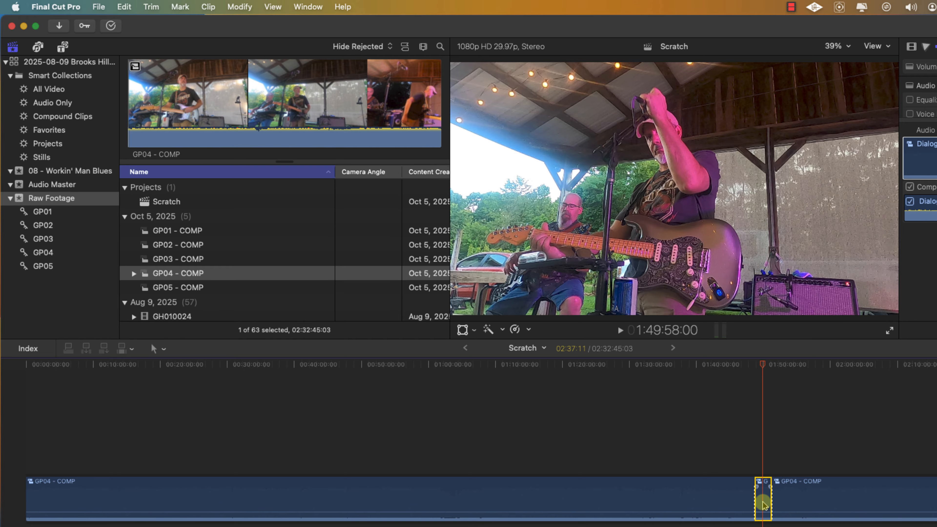
{"action": "right_click", "coordinate": [762, 505]}
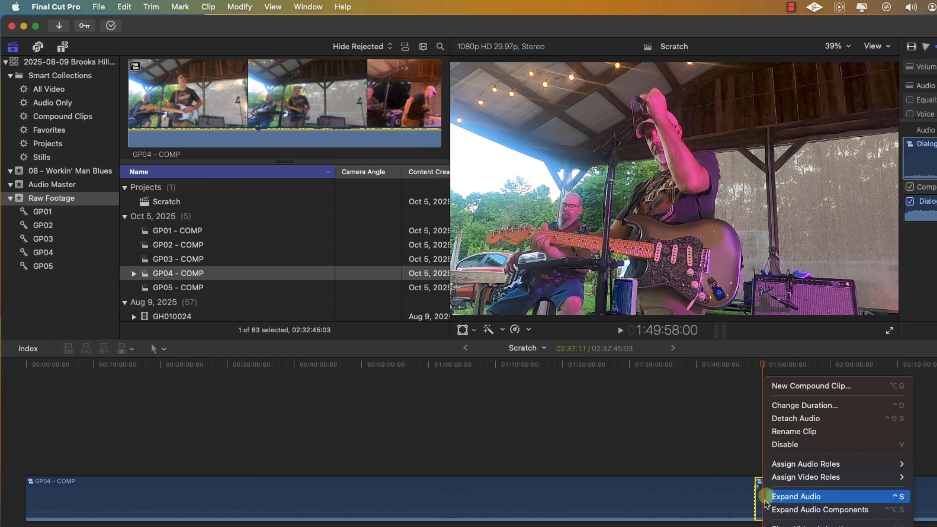
{"action": "left_click", "coordinate": [806, 386]}
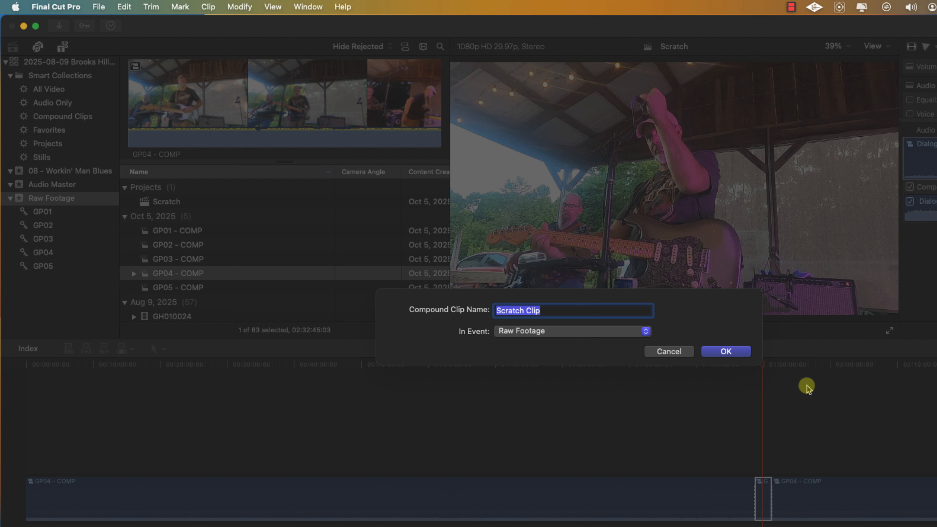
{"action": "type", "text": "08"}
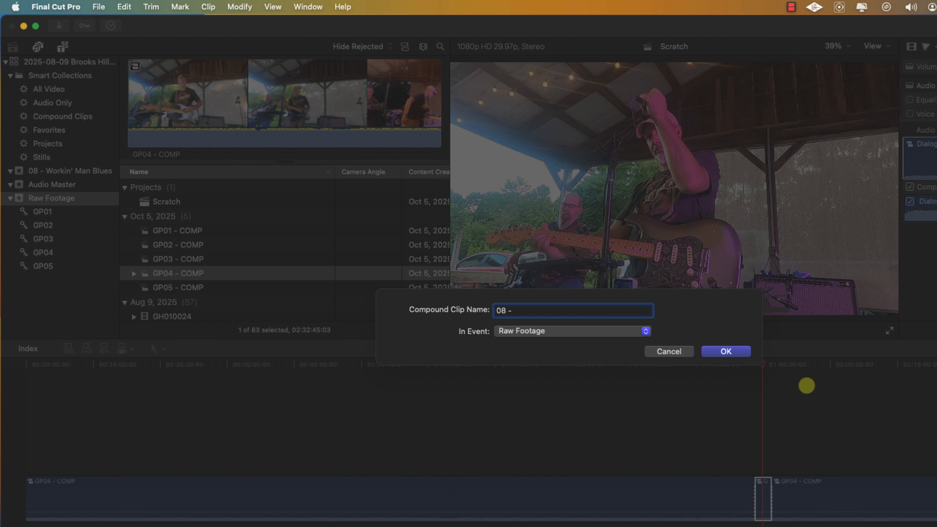
{"action": "type", "text": " - GP04 - CO"}
{"action": "key", "text": "BackSpace"}
{"action": "key", "text": "BackSpace"}
{"action": "type", "text": "XOM"}
{"action": "key", "text": "BackSpace"}
{"action": "key", "text": "BackSpace"}
{"action": "key", "text": "BackSpace"}
{"action": "type", "text": "COMP"}
{"action": "left_click", "coordinate": [556, 331]}
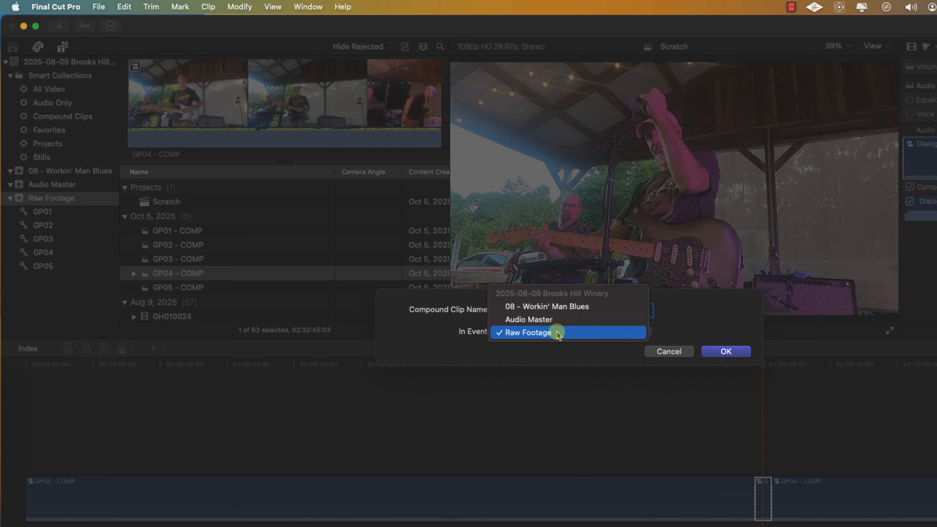
{"action": "left_click", "coordinate": [555, 307]}
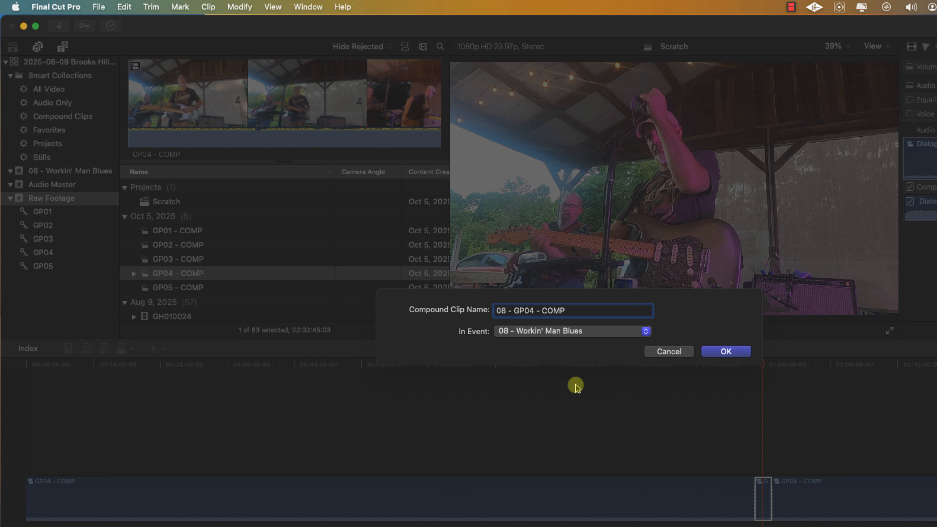
{"action": "left_click", "coordinate": [716, 353]}
{"action": "left_click", "coordinate": [69, 172]}
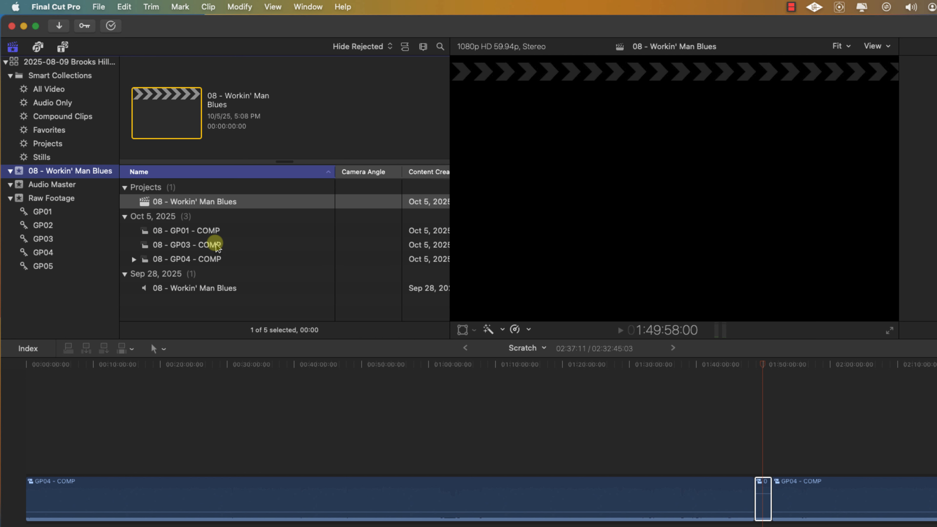
Step: Clear all clips from the Scratch timeline and place GP05 - COMP from Raw Footage in it
{"action": "left_click", "coordinate": [51, 197]}
{"action": "left_click", "coordinate": [662, 496]}
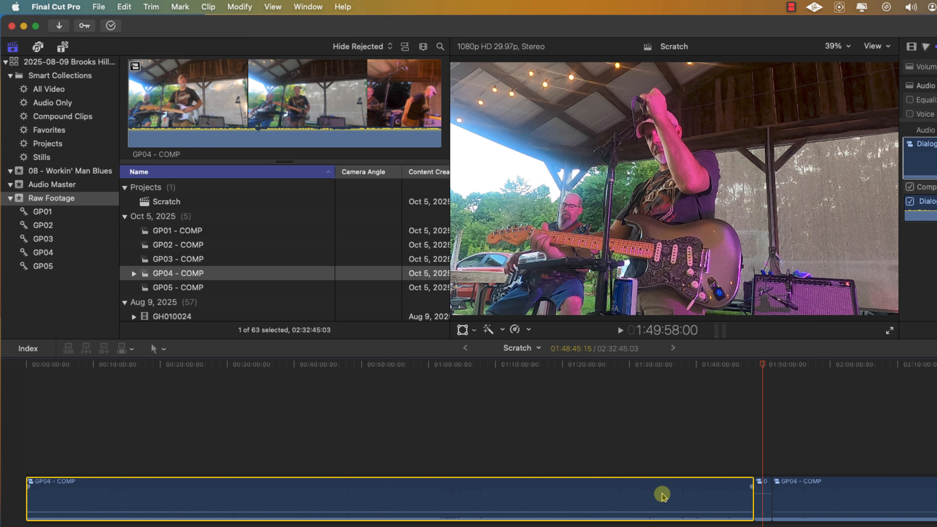
{"action": "key", "text": "super+a"}
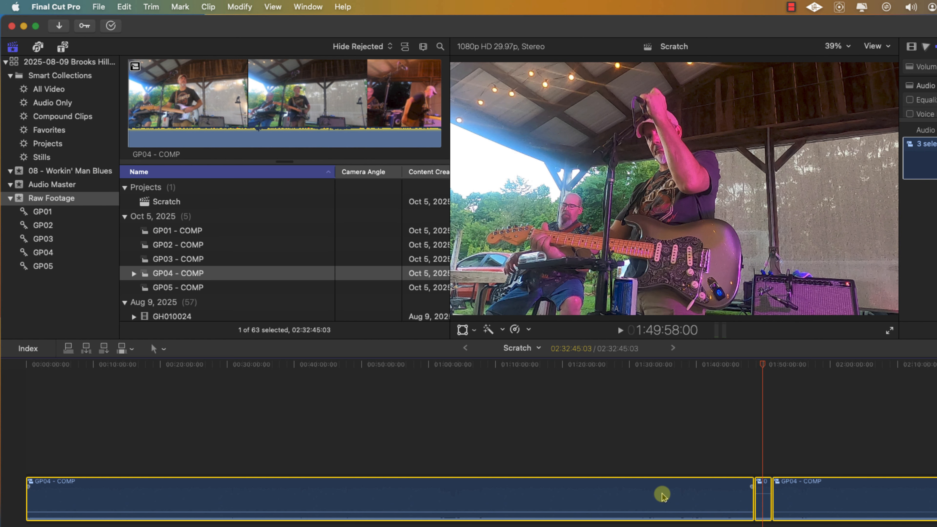
{"action": "key", "text": "Delete"}
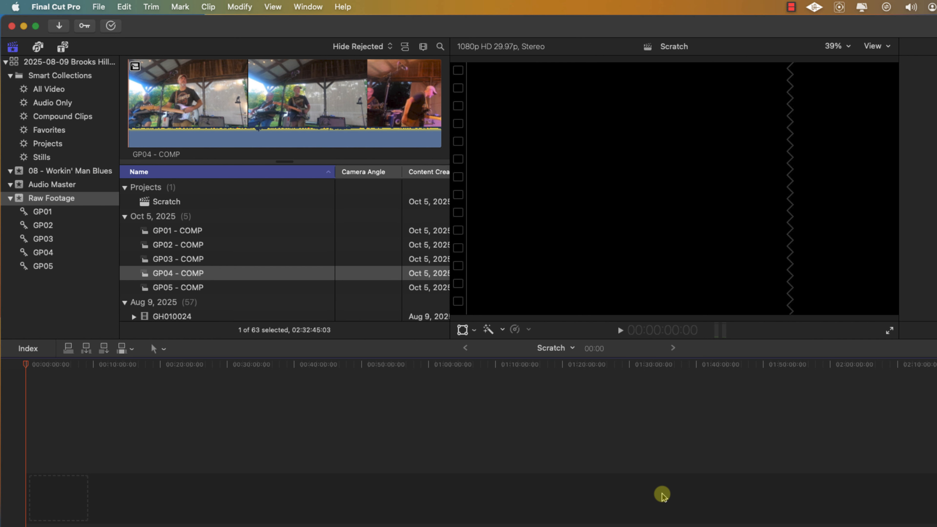
{"action": "left_click", "coordinate": [163, 289]}
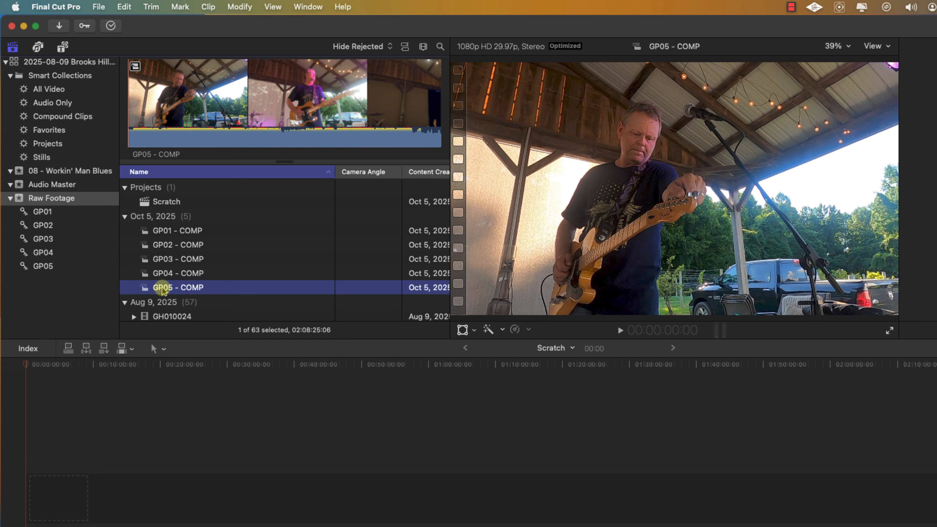
{"action": "left_click_drag", "start_coordinate": [162, 290], "coordinate": [49, 490]}
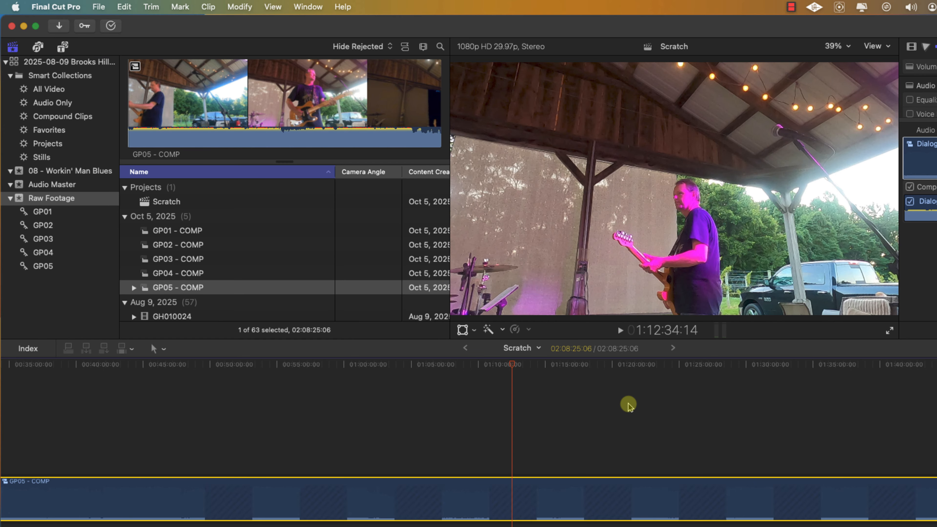
Step: Find the start of the song in GP05 - COMP and split the clip at 1:12:57:05
{"action": "key", "text": "super+="}
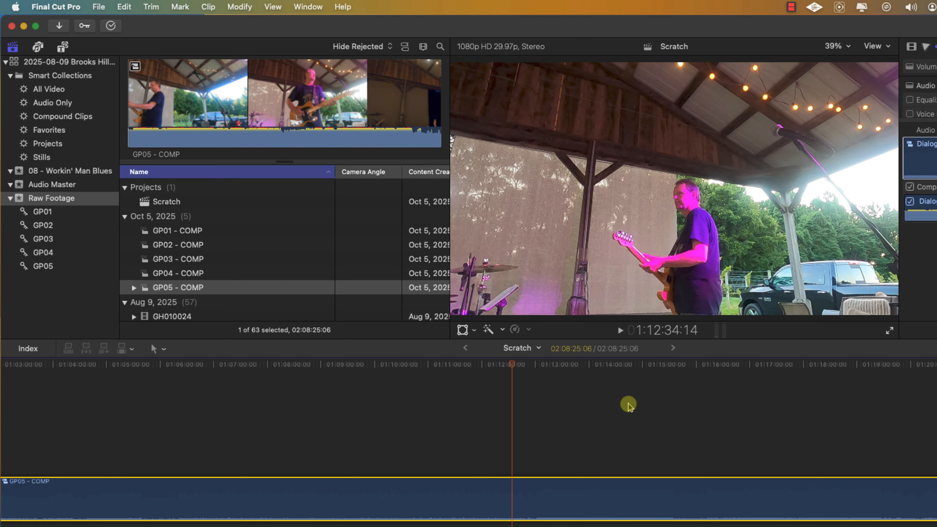
{"action": "left_click", "coordinate": [532, 365]}
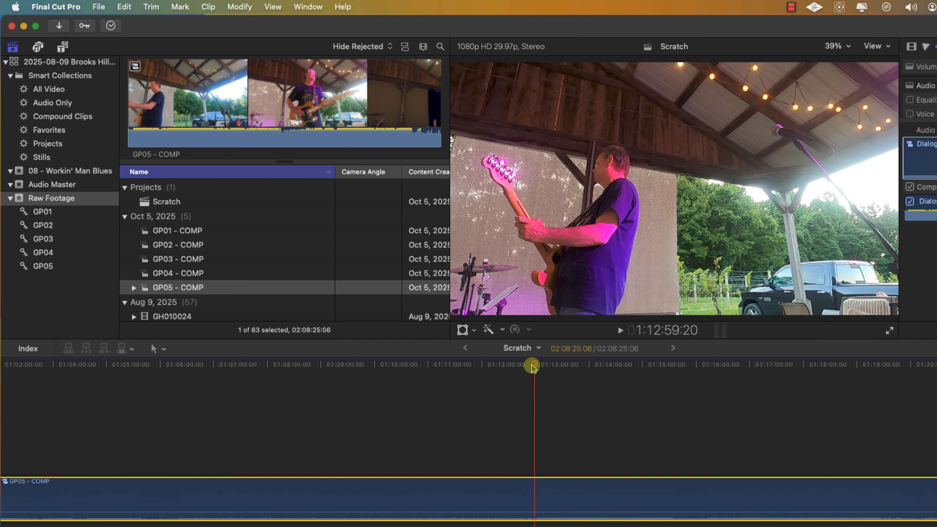
{"action": "key", "text": "super+="}
{"action": "key", "text": "super+="}
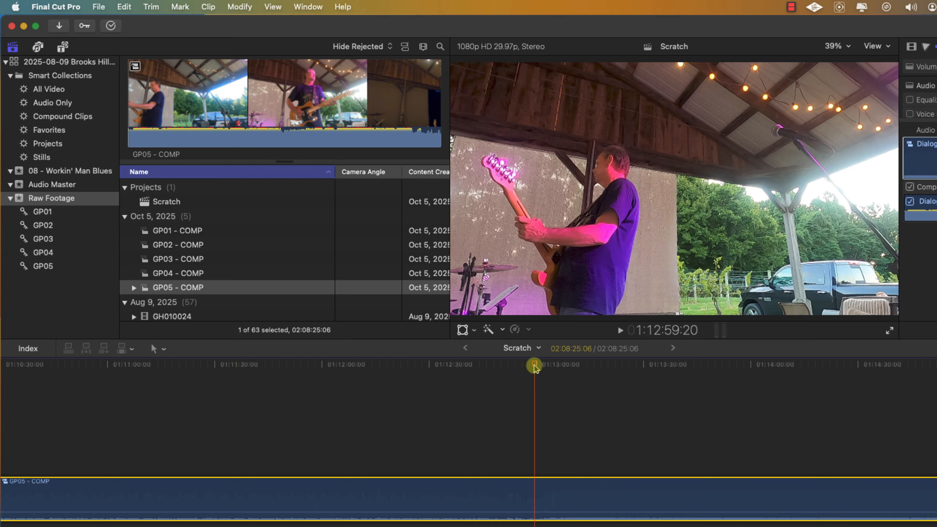
{"action": "left_click_drag", "start_coordinate": [534, 365], "coordinate": [525, 364]}
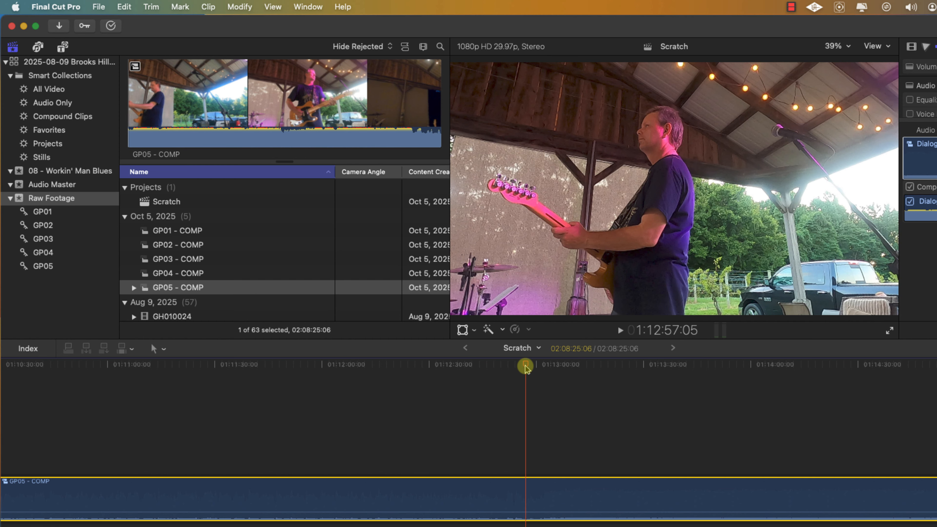
{"action": "key", "text": "super+b"}
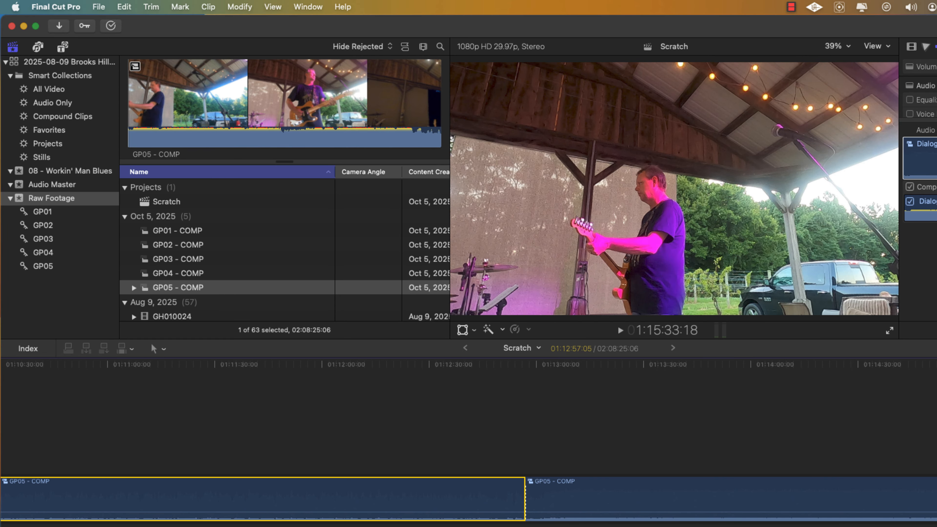
Step: Find the end of the song in GP05 - COMP and split the clip at 1:15:38:27
{"action": "key", "text": "space"}
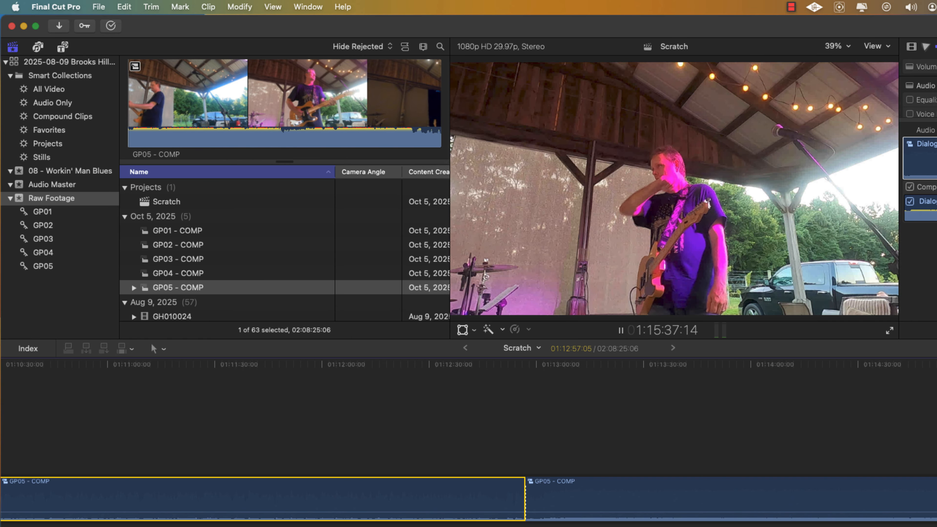
{"action": "key", "text": "space"}
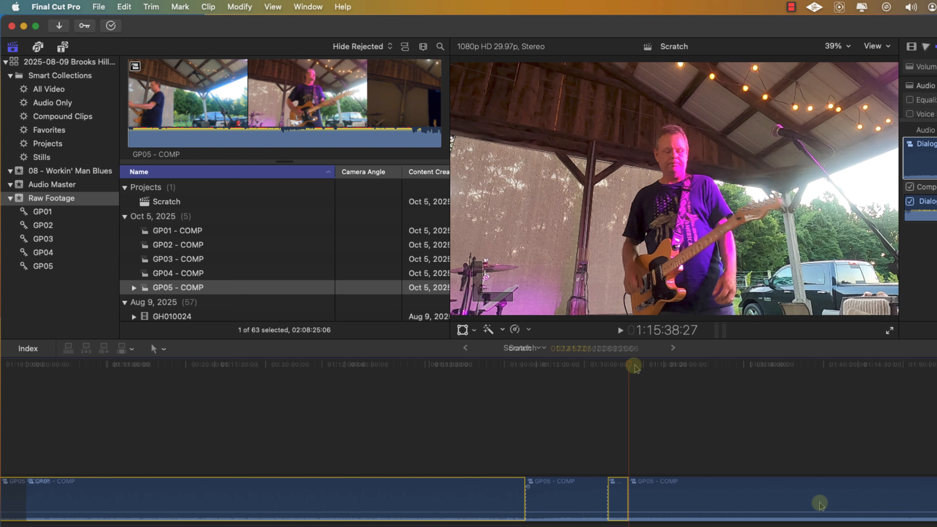
{"action": "left_click_drag", "start_coordinate": [634, 367], "coordinate": [621, 367]}
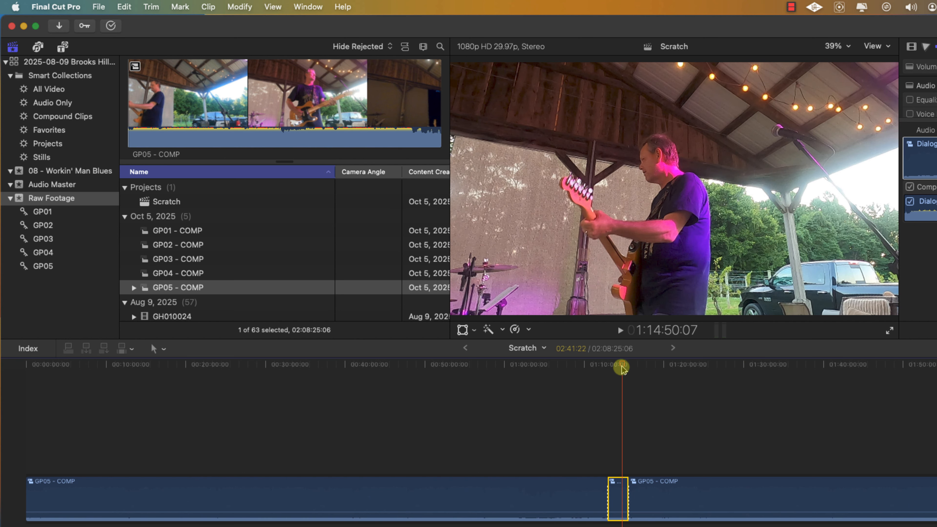
Step: Make the isolated middle segment of GP05 - COMP a new compound clip named 08 - GP05 - COMP in the Raw Footage event
{"action": "right_click", "coordinate": [612, 504]}
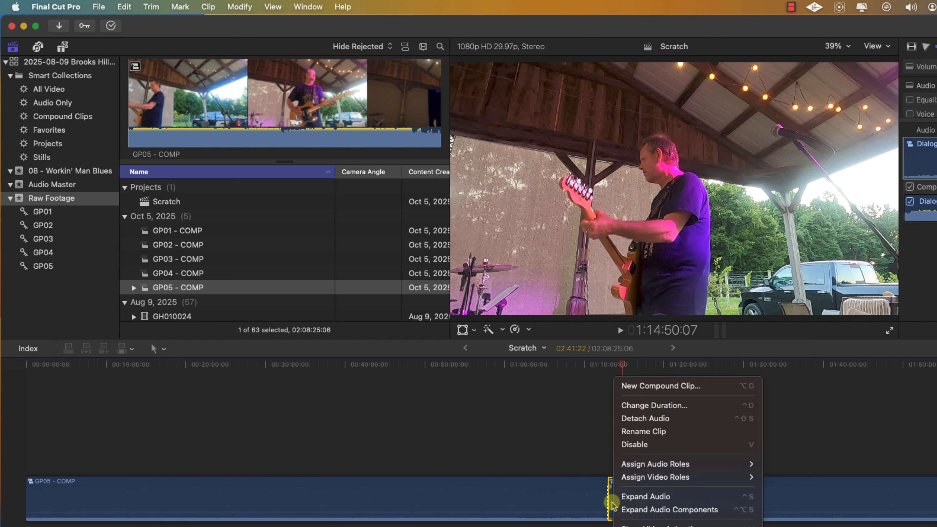
{"action": "left_click", "coordinate": [662, 385]}
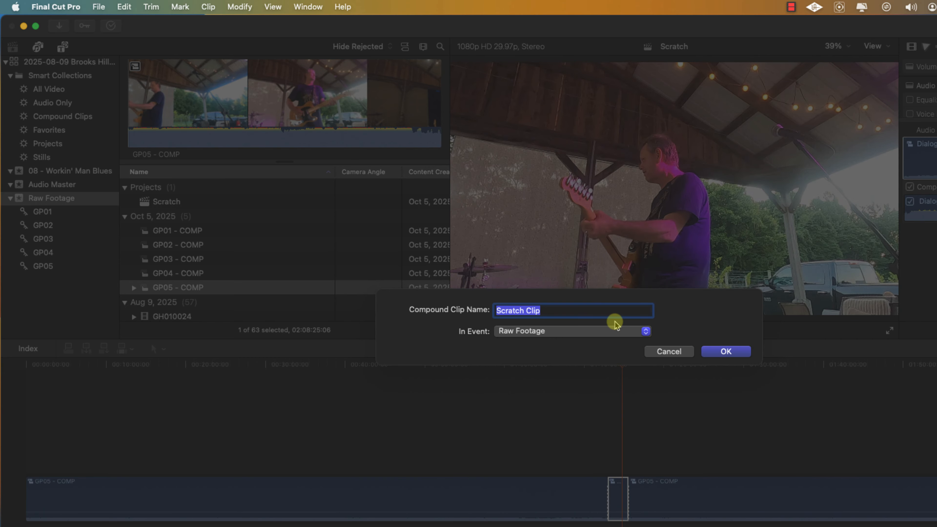
{"action": "type", "text": "08"}
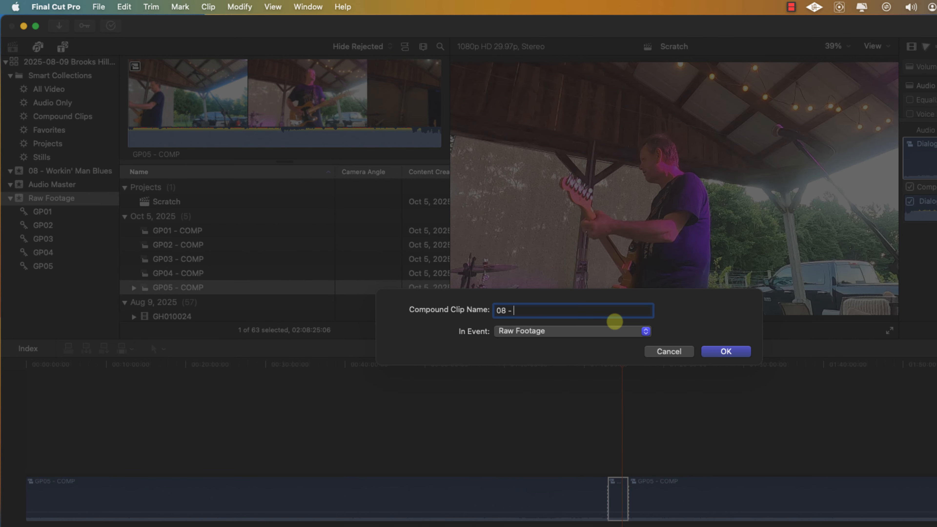
{"action": "type", "text": " - GP05 - COMP"}
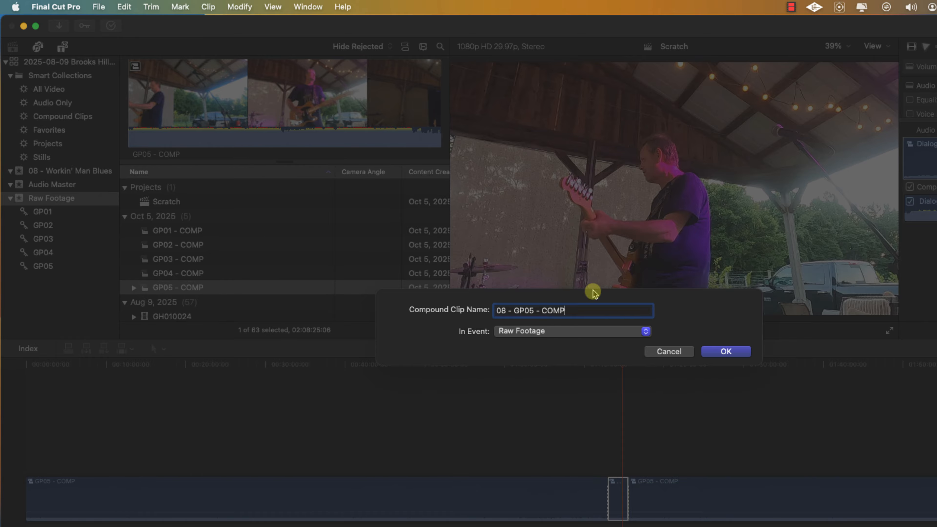
{"action": "left_click", "coordinate": [714, 345]}
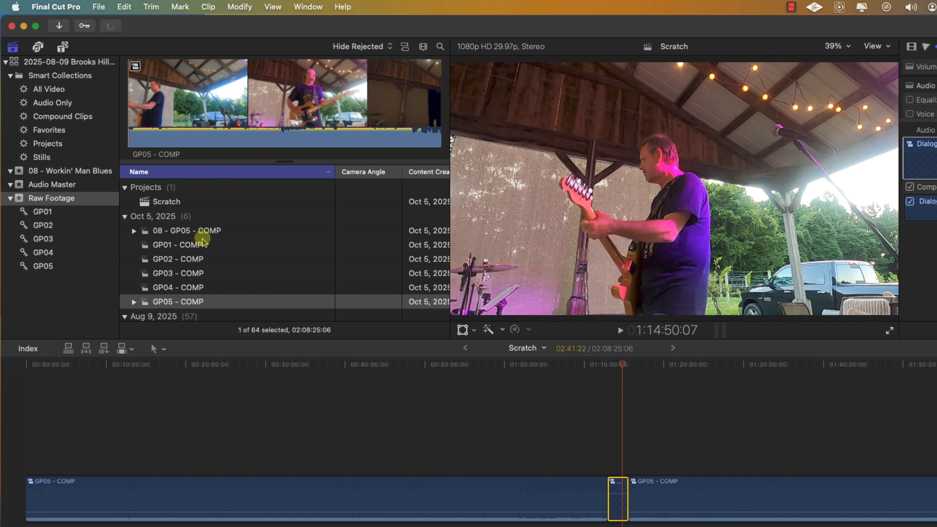
Step: Move 08 - GP05 - COMP from Raw Footage to the 08 - Workin' Man Blues event and open that event's project
{"action": "left_click", "coordinate": [211, 231]}
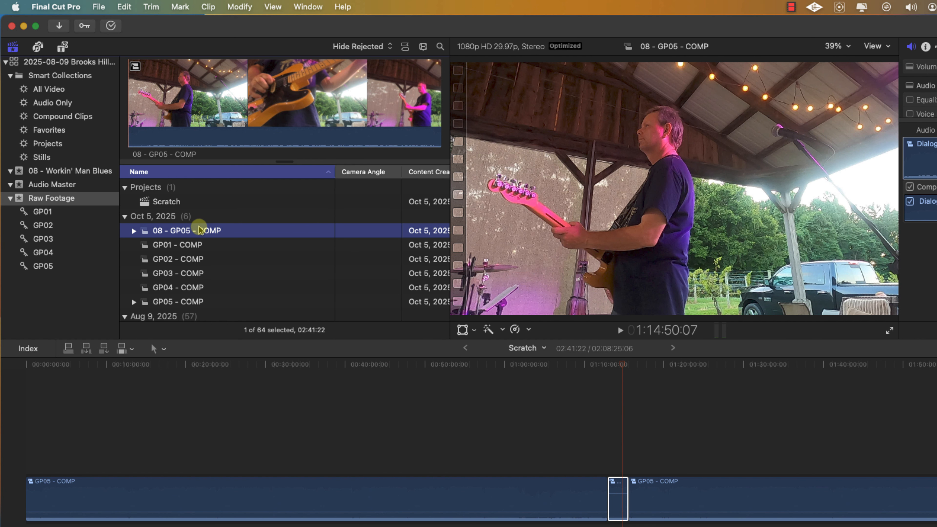
{"action": "left_click", "coordinate": [79, 171]}
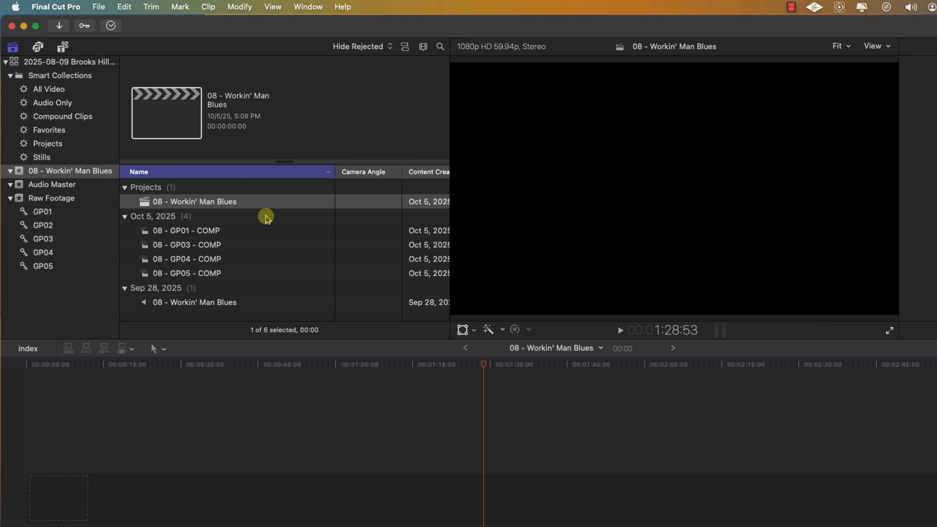
Step: Set the clip grouping in the 08 - Workin' Man Blues event to None
{"action": "left_click", "coordinate": [424, 47]}
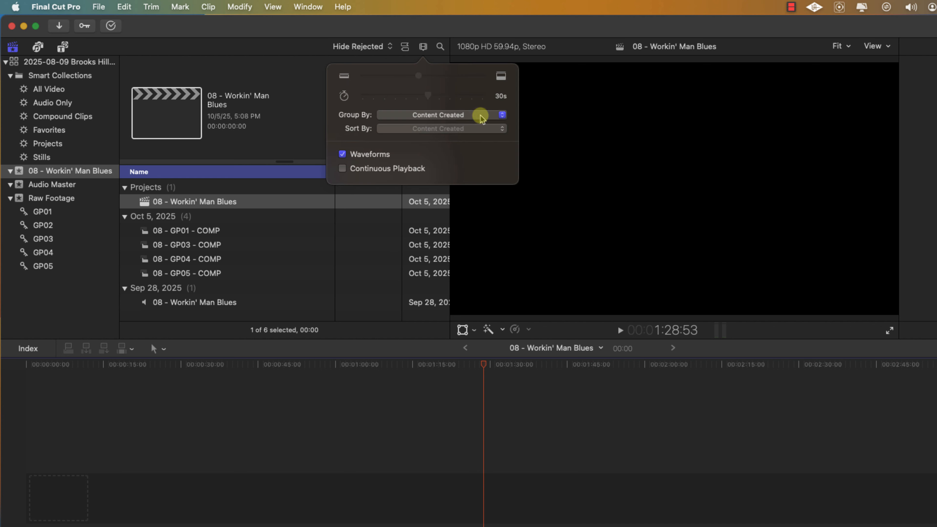
{"action": "left_click", "coordinate": [502, 117]}
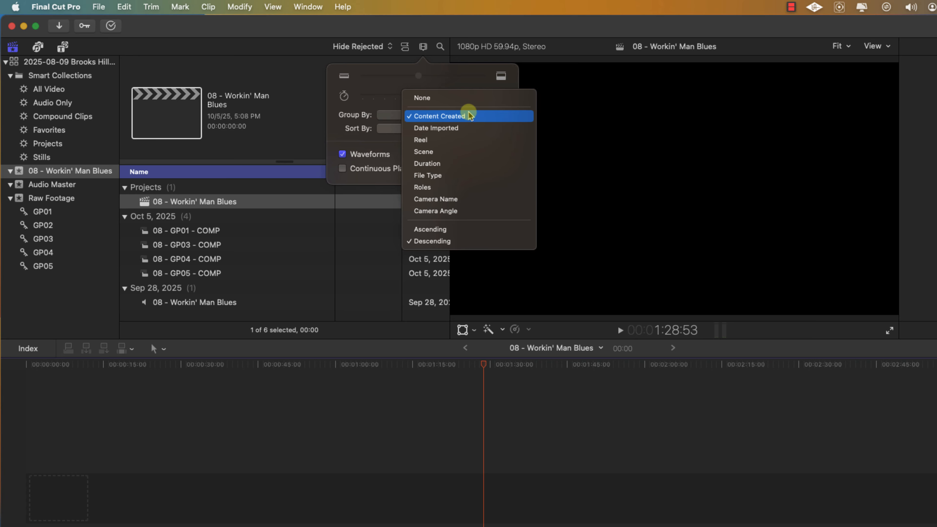
{"action": "left_click", "coordinate": [464, 97]}
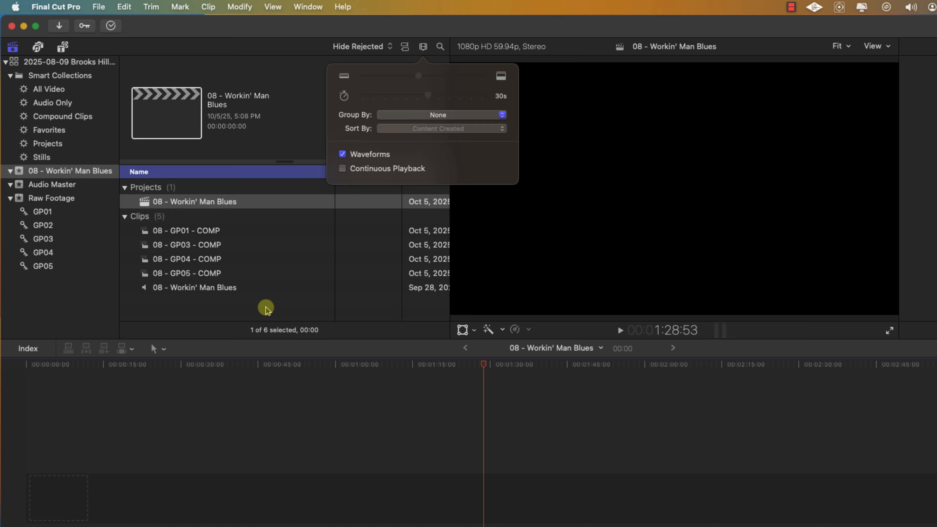
Step: Set the camera angle of the 08 - Workin' Man Blues audio clip to 0
{"action": "left_click", "coordinate": [275, 235]}
{"action": "scroll", "coordinate": [269, 246], "scroll_direction": "right", "scroll_amount": 3}
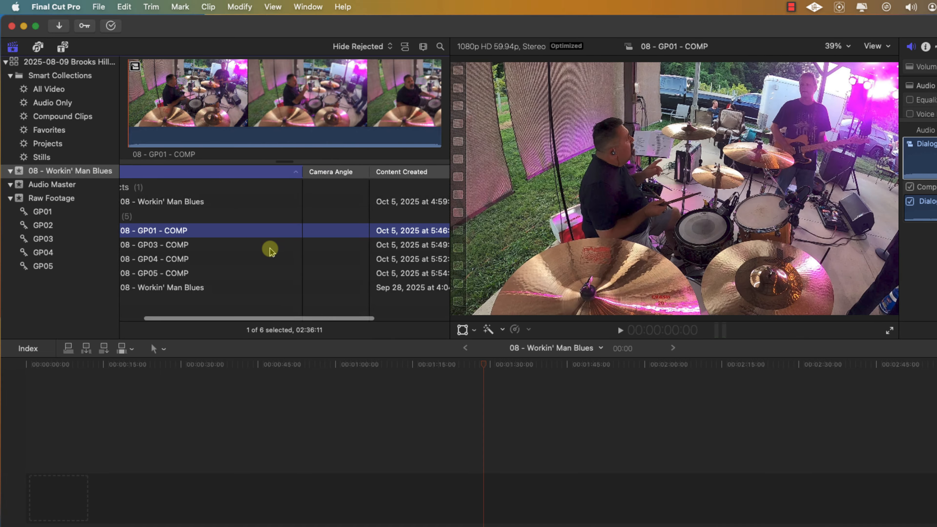
{"action": "scroll", "coordinate": [270, 250], "scroll_direction": "left", "scroll_amount": 3}
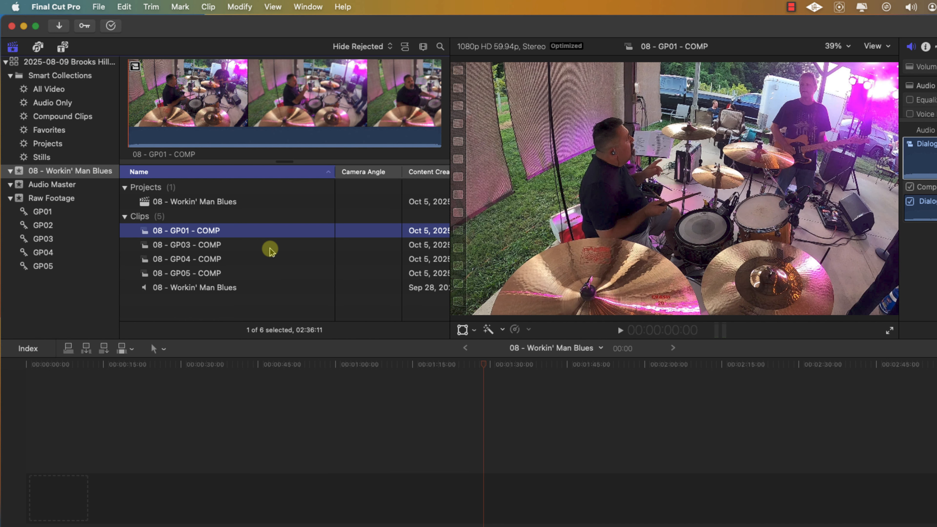
{"action": "left_click", "coordinate": [359, 293]}
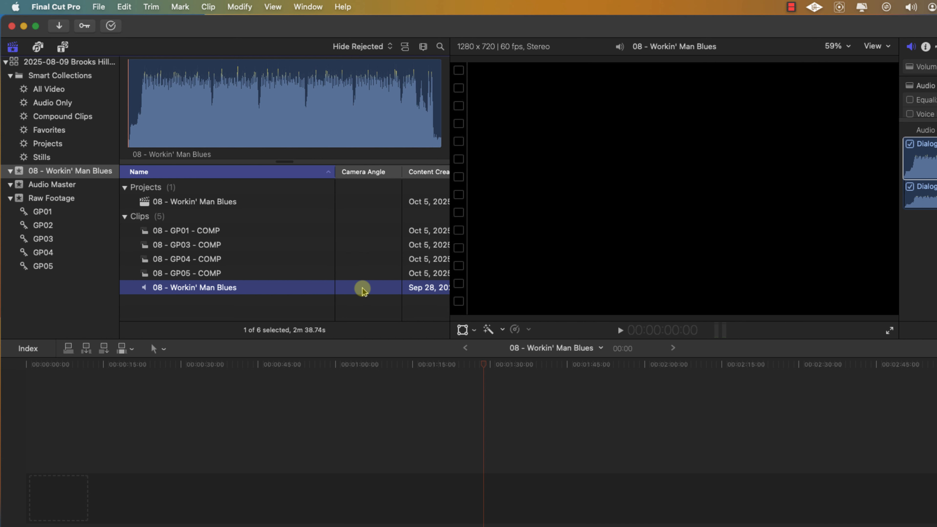
{"action": "left_click", "coordinate": [363, 288]}
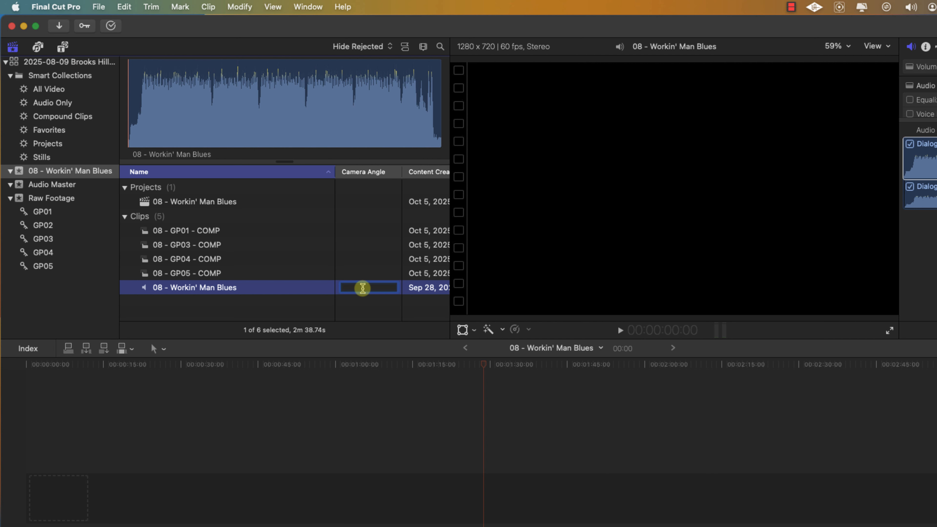
{"action": "type", "text": "0"}
Step: Assign camera angle 1 to 08 - GP01 - COMP and camera angle 3 to 08 - GP03 - COMP
{"action": "left_click", "coordinate": [356, 231]}
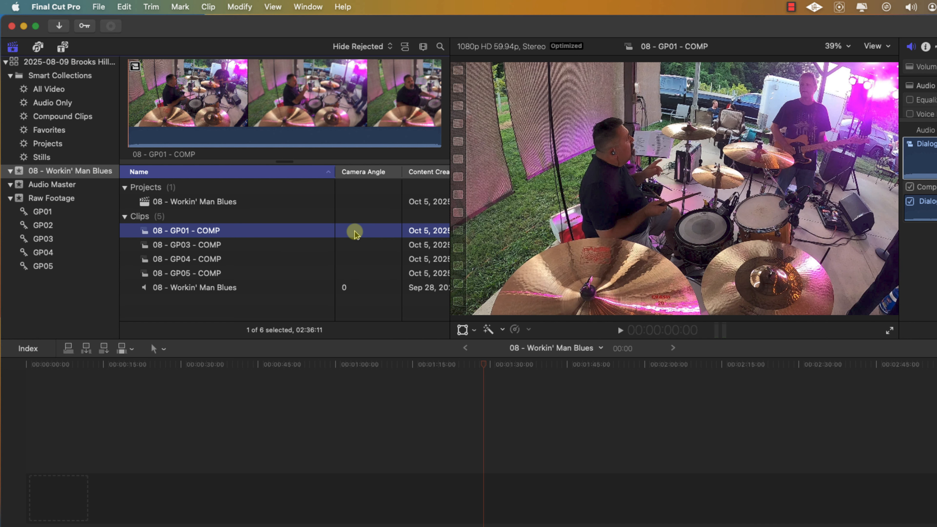
{"action": "left_click", "coordinate": [348, 232]}
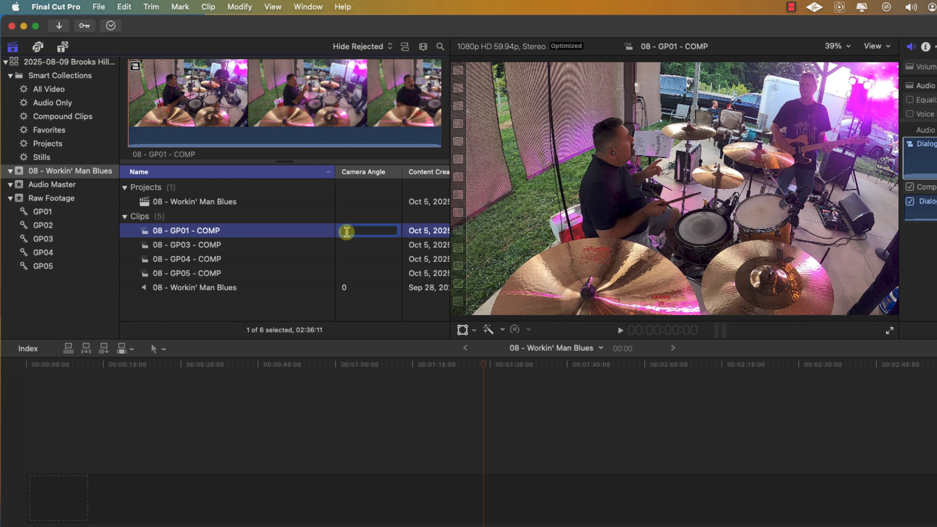
{"action": "type", "text": "1"}
{"action": "left_click", "coordinate": [346, 245]}
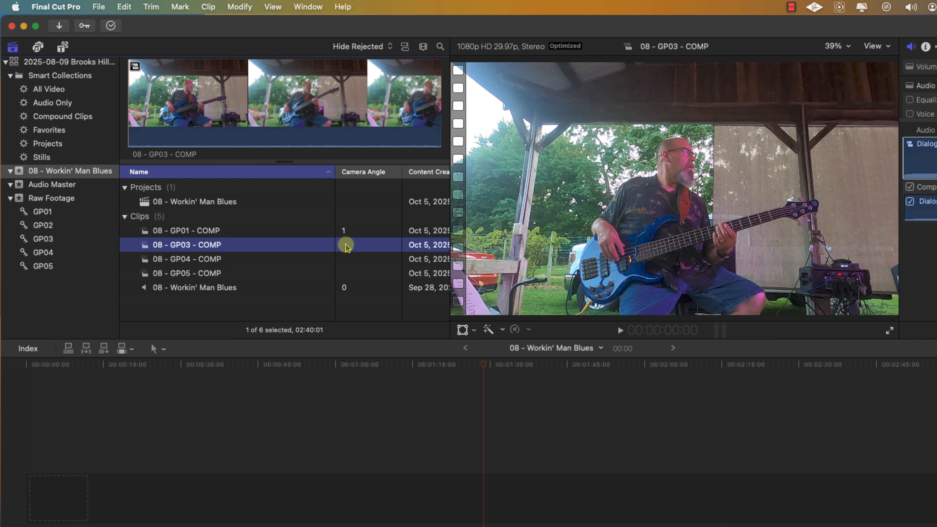
{"action": "left_click", "coordinate": [346, 245]}
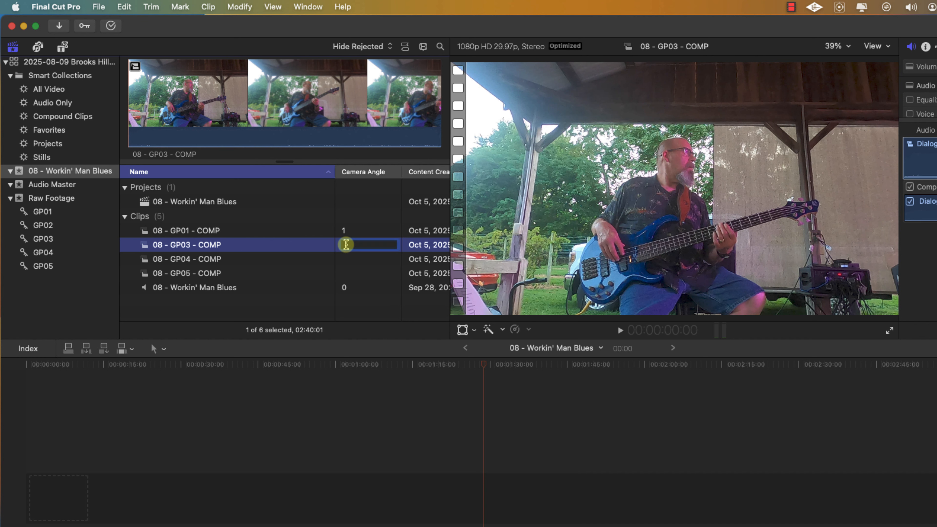
{"action": "type", "text": "3"}
Step: Assign camera angle 4 to 08 - GP04 - COMP and camera angle 5 to 08 - GP05 - COMP
{"action": "left_click", "coordinate": [347, 260]}
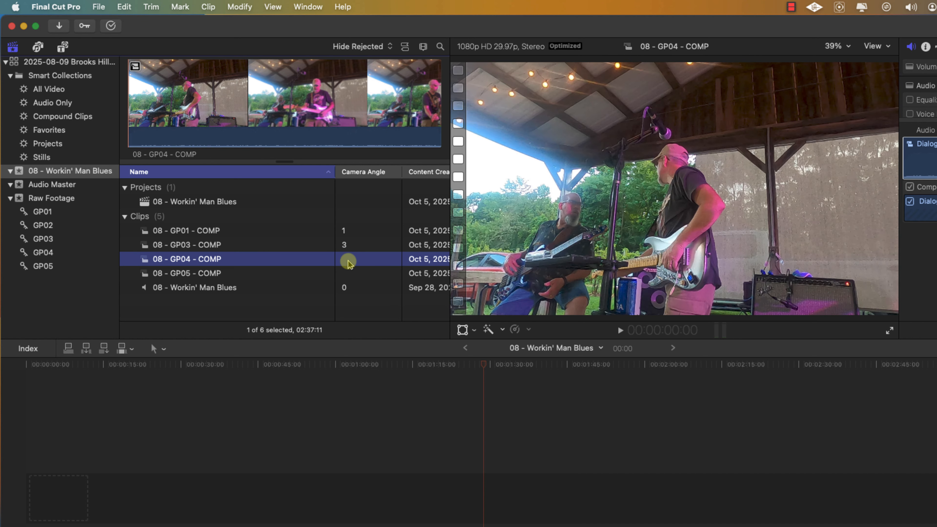
{"action": "left_click", "coordinate": [347, 260]}
{"action": "type", "text": "4"}
{"action": "left_click", "coordinate": [346, 273]}
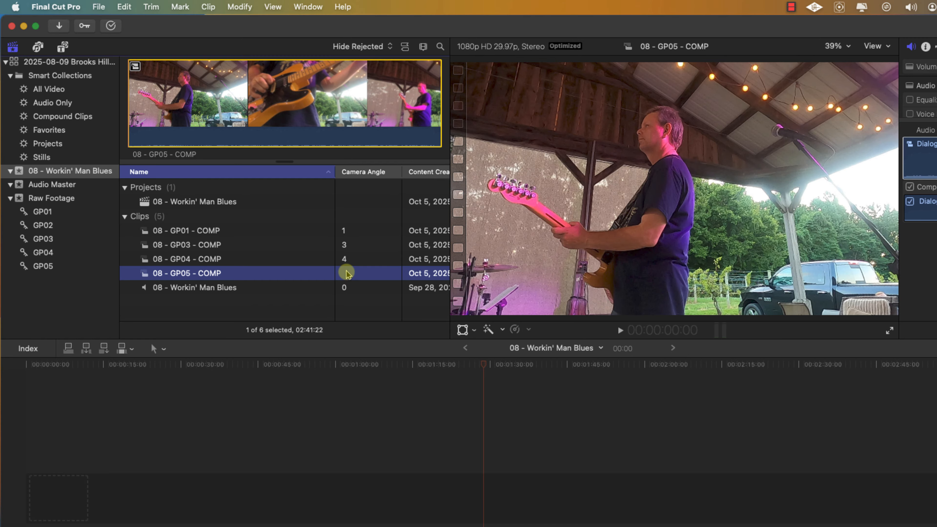
{"action": "left_click", "coordinate": [347, 273]}
{"action": "type", "text": "5"}
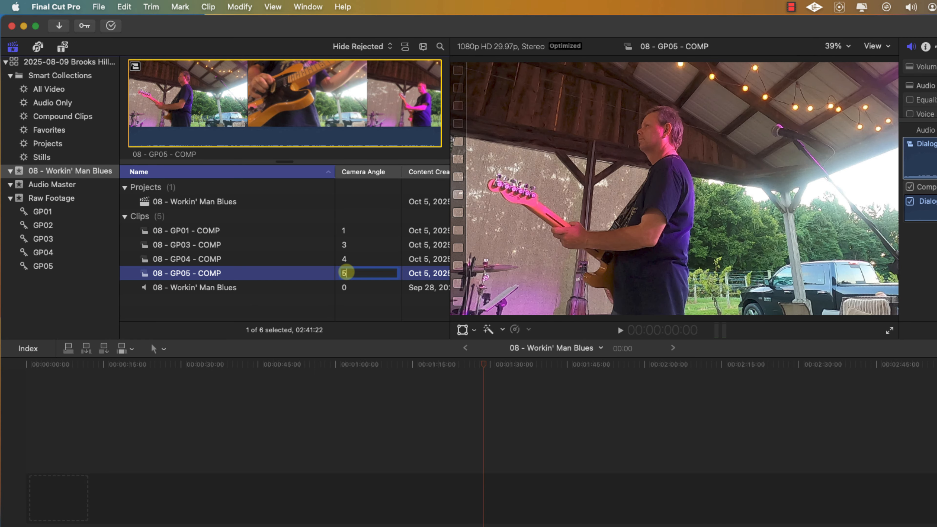
Step: Sort the event's clips by camera angle and rename the audio clip to 08 - AUDIO - Workin' Man Blues
{"action": "left_click", "coordinate": [354, 172]}
{"action": "left_click_drag", "start_coordinate": [192, 231], "coordinate": [199, 287]}
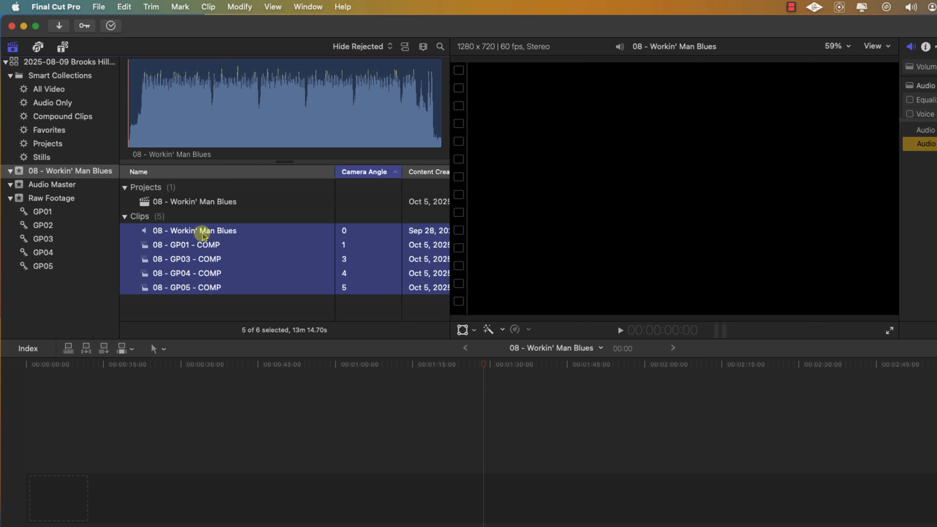
{"action": "left_click", "coordinate": [182, 231]}
{"action": "left_click", "coordinate": [170, 230]}
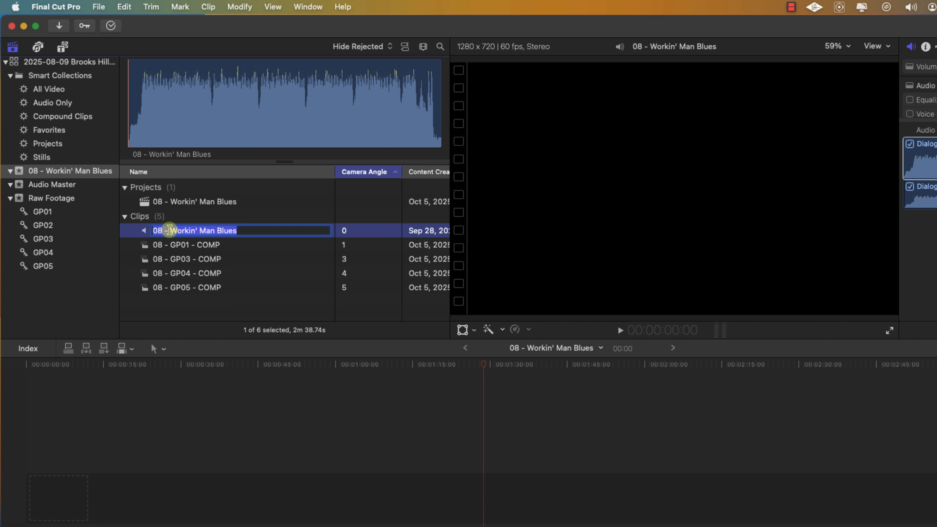
{"action": "left_click", "coordinate": [307, 235]}
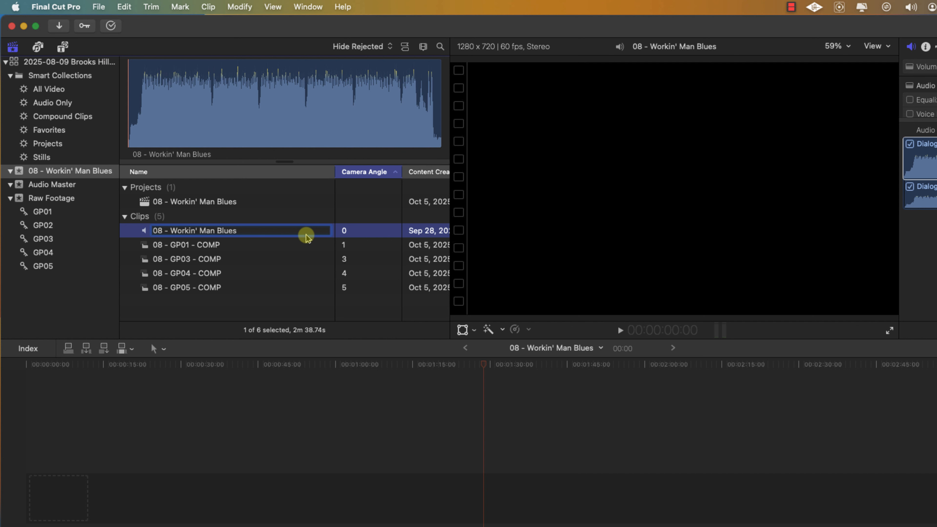
{"action": "type", "text": "AUDIO"}
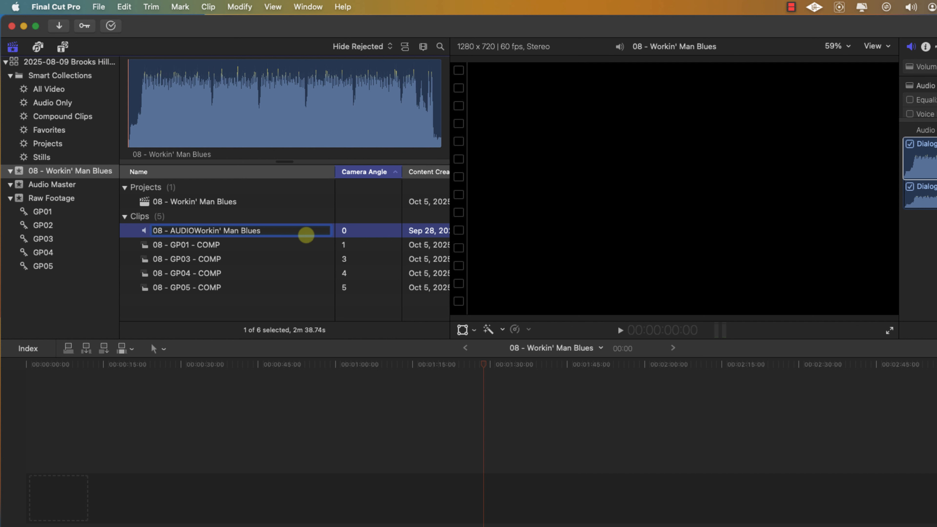
{"action": "type", "text": " ="}
{"action": "key", "text": "BackSpace"}
{"action": "key", "text": "BackSpace"}
{"action": "type", "text": "-"}
{"action": "key", "text": "Return"}
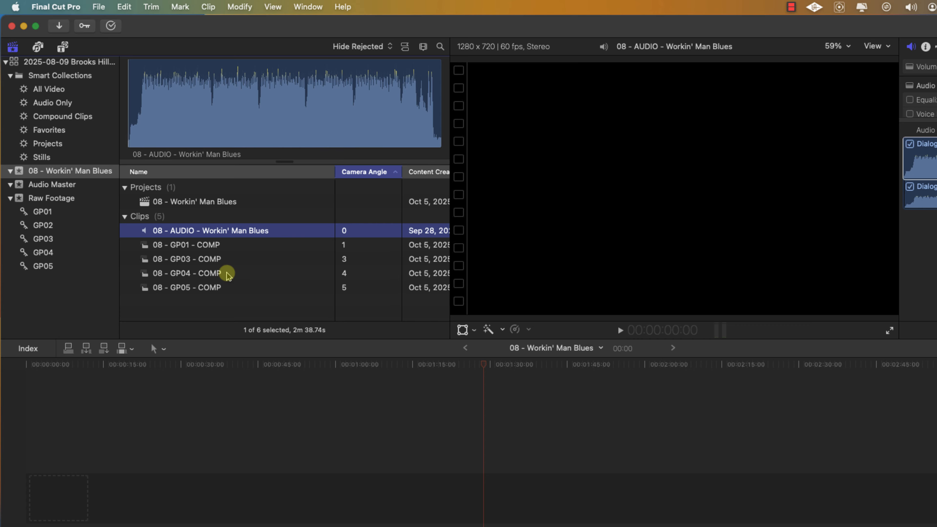
Step: Create an audio-synchronized multicam clip named 08 - MULTI - Workin' Man Blues from all five clips in the 08 - Workin' Man Blues event
{"action": "key", "text": "super+a"}
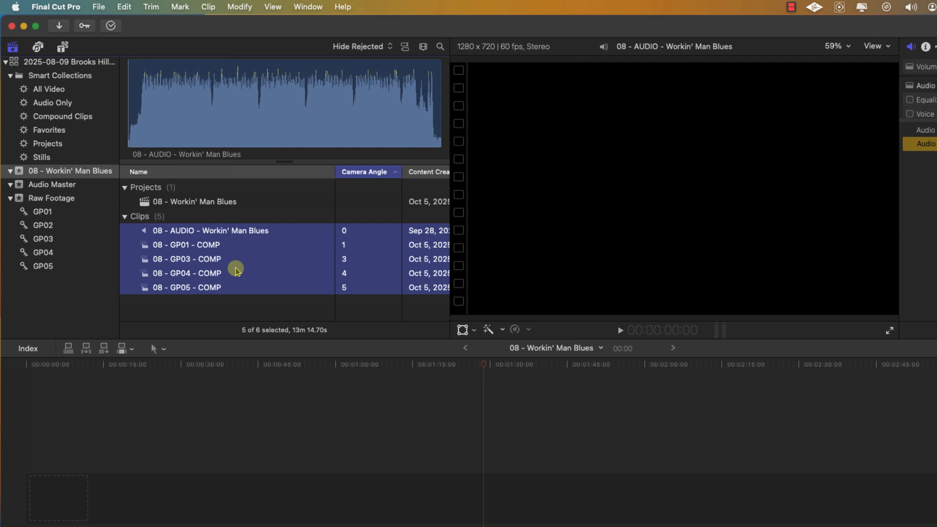
{"action": "scroll", "coordinate": [224, 255], "scroll_direction": "right", "scroll_amount": 1}
{"action": "scroll", "coordinate": [216, 242], "scroll_direction": "left", "scroll_amount": 1}
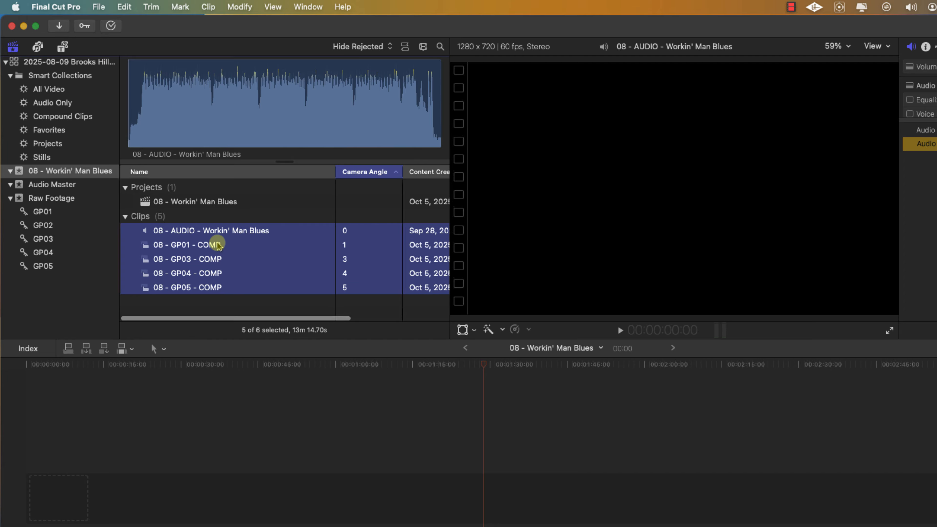
{"action": "right_click", "coordinate": [207, 230]}
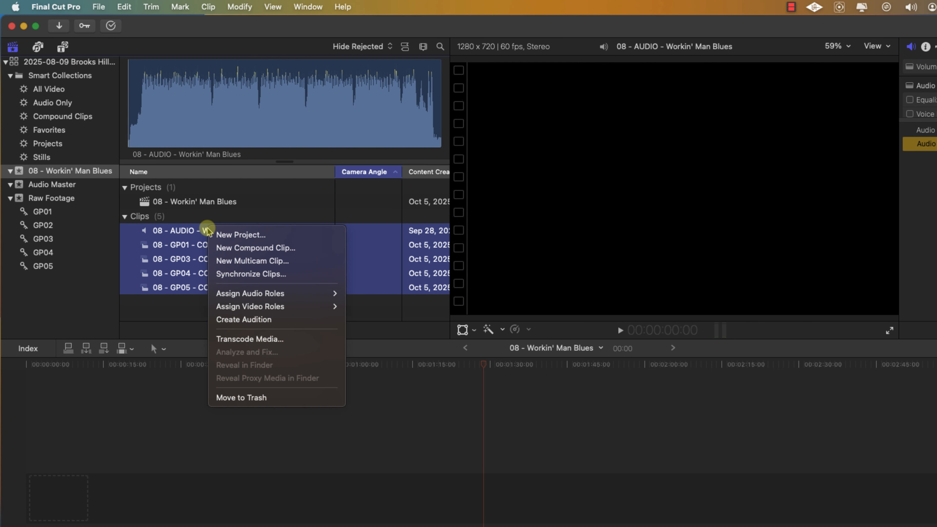
{"action": "left_click", "coordinate": [247, 261]}
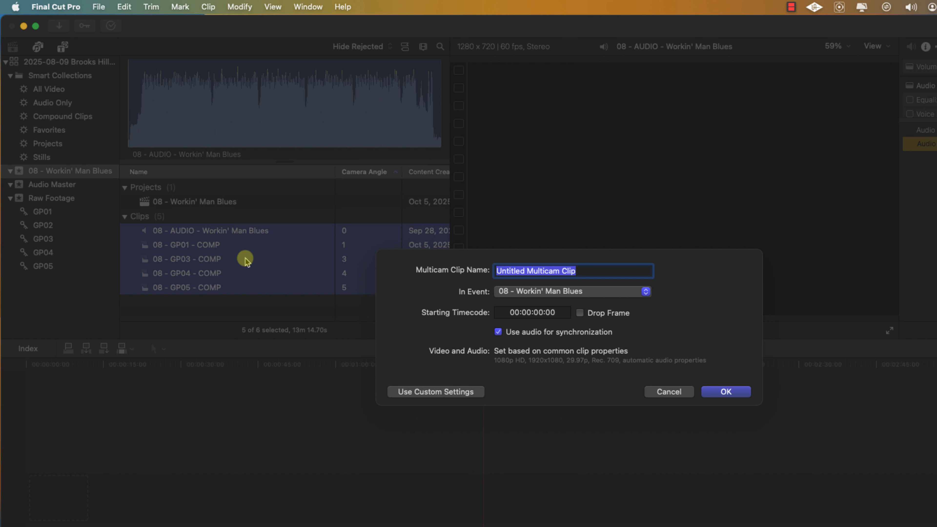
{"action": "type", "text": "08 -"}
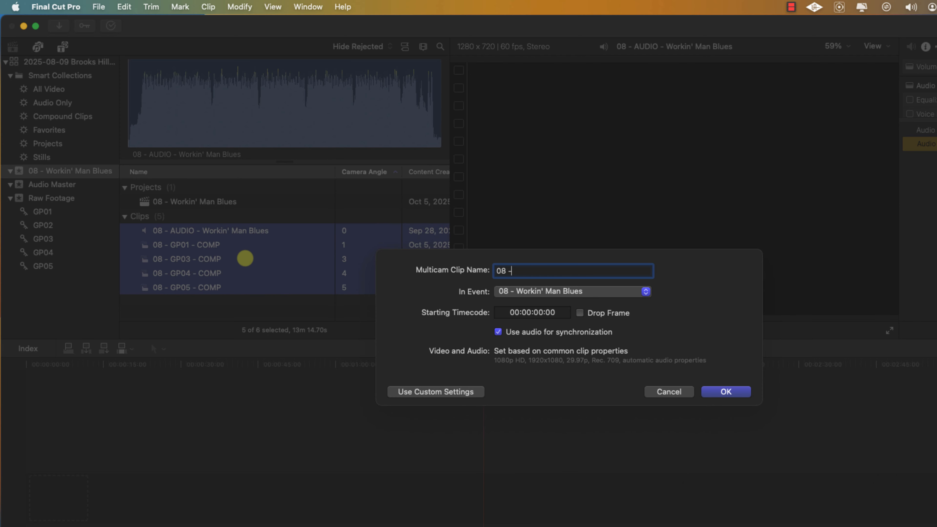
{"action": "type", "text": " MULTI - Workin' Man Blues"}
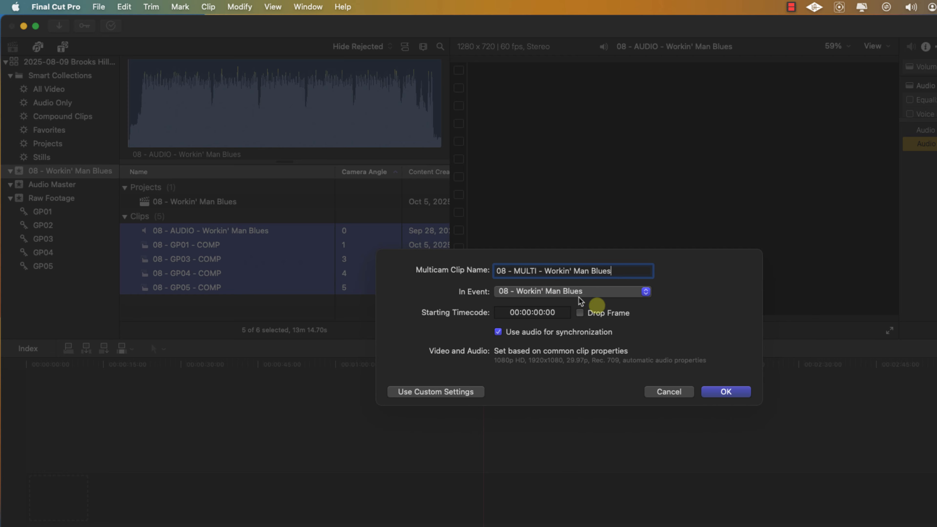
{"action": "left_click", "coordinate": [725, 391]}
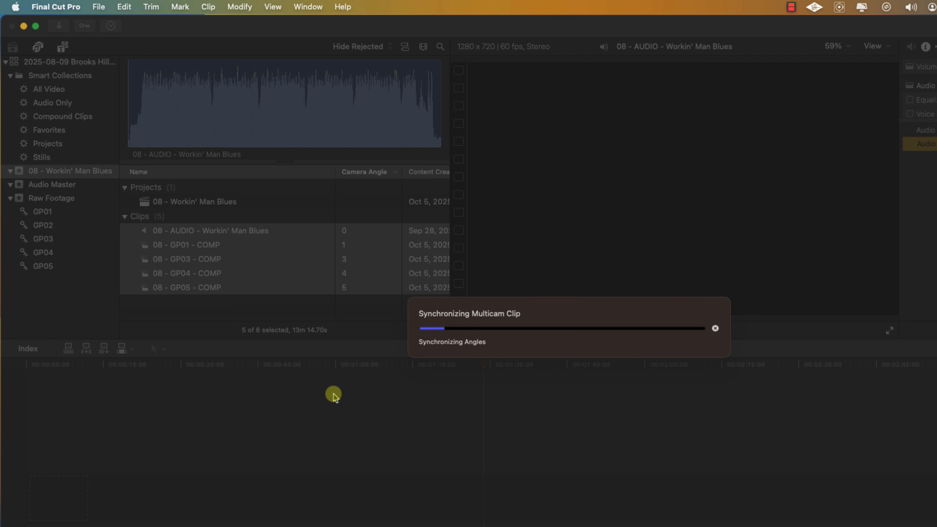